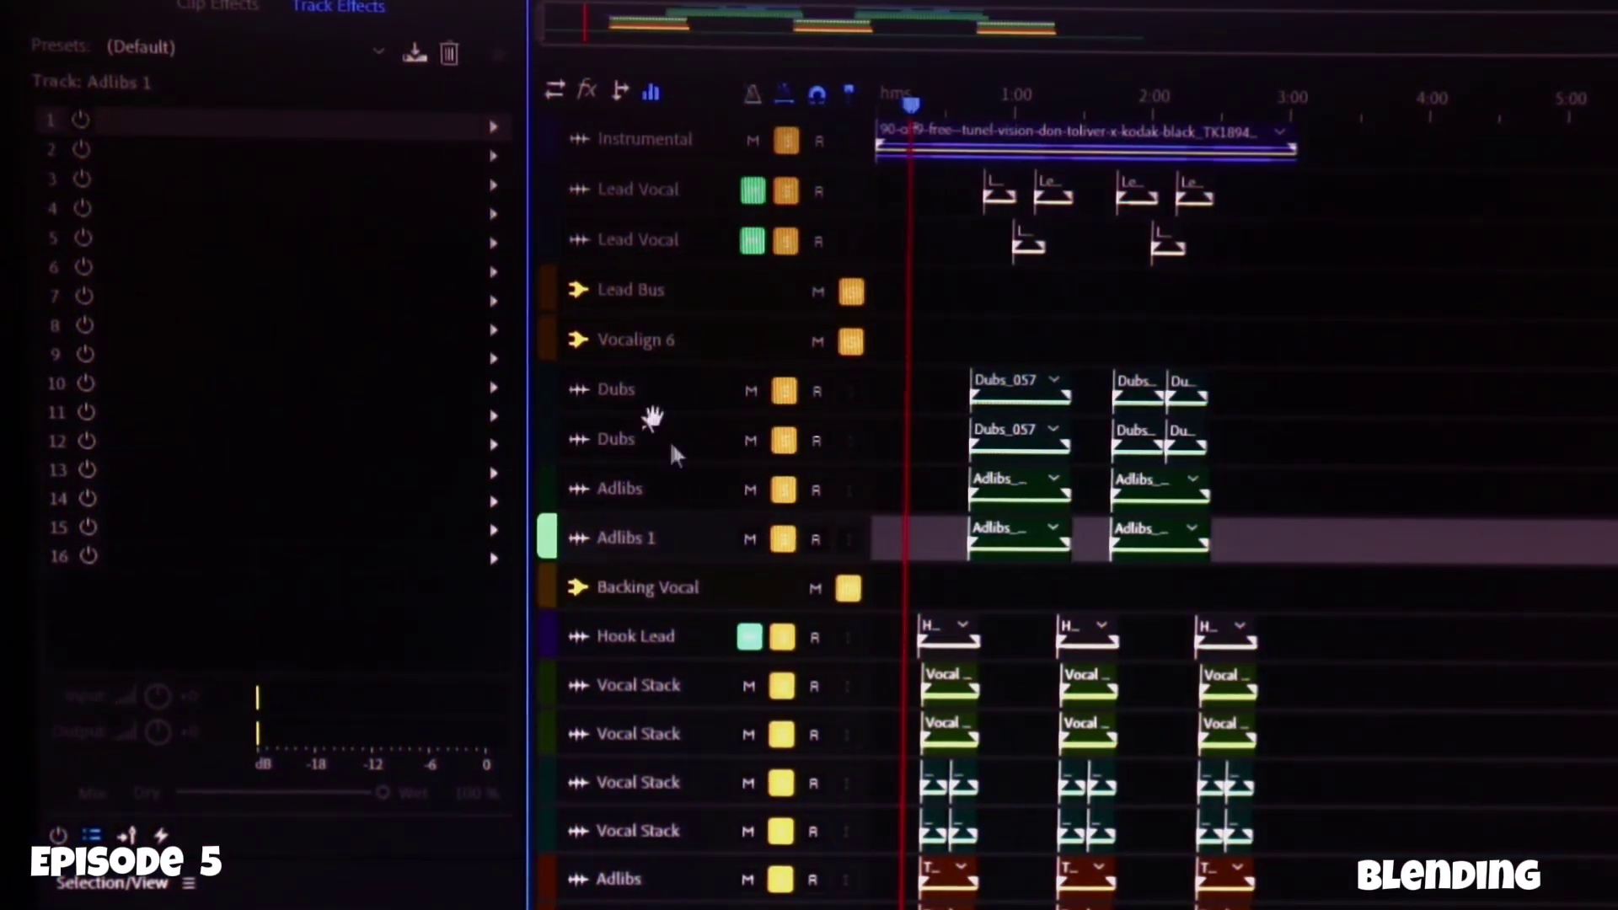
# Enable FabFilter Pro-Q 3 on the Backing Vocal bus and open its equalizer settings
pyautogui.click(700, 583)
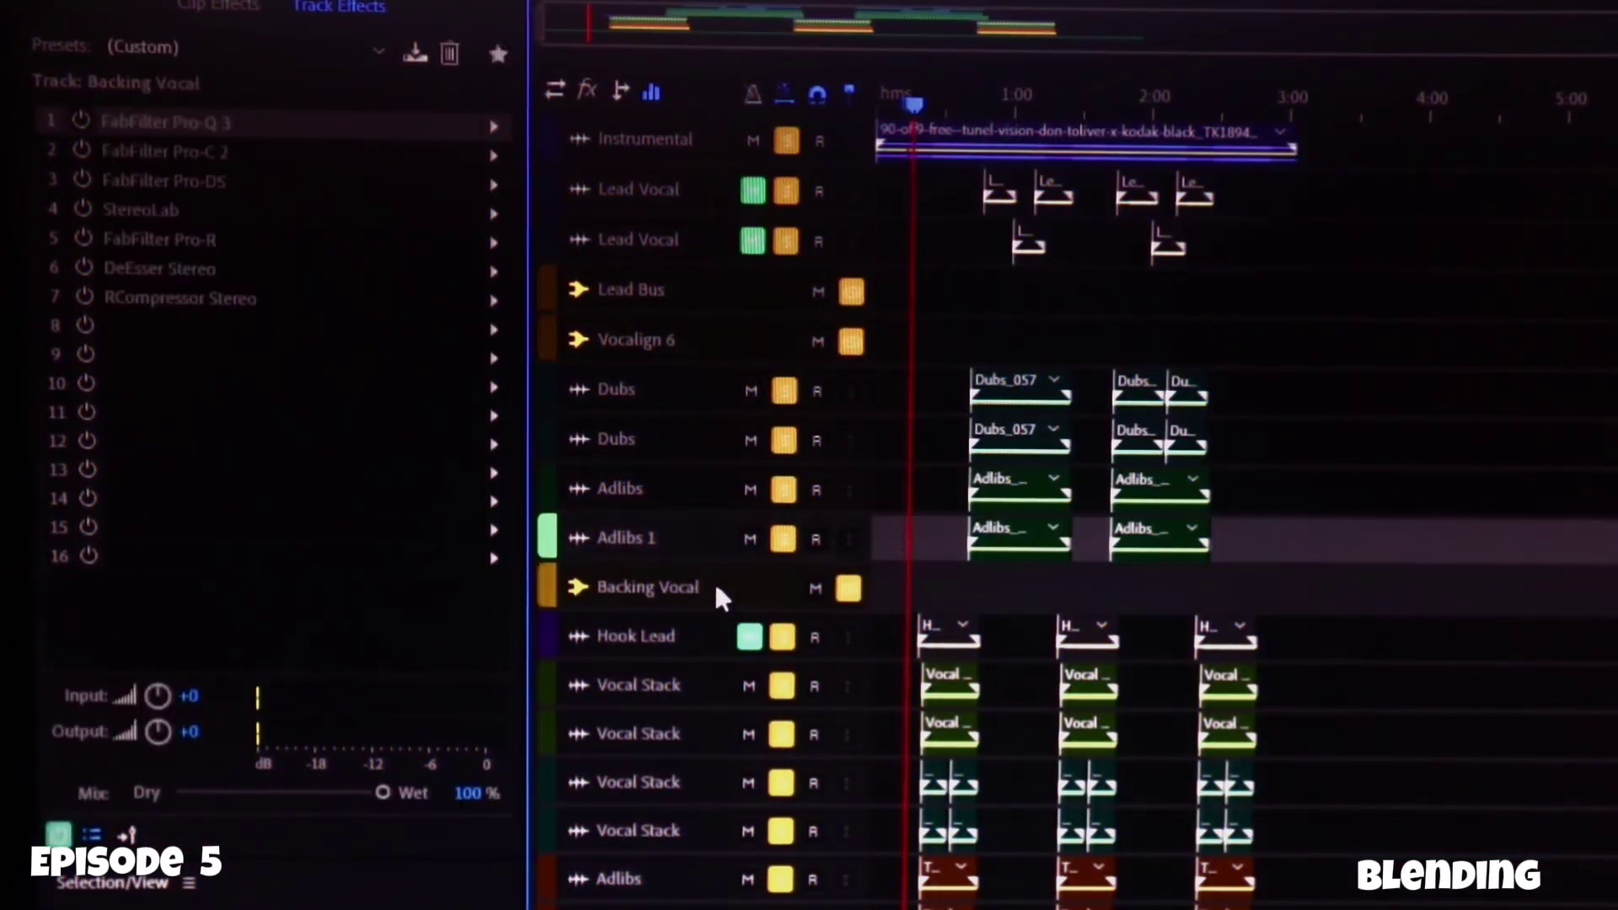
pyautogui.click(81, 120)
pyautogui.doubleClick(138, 120)
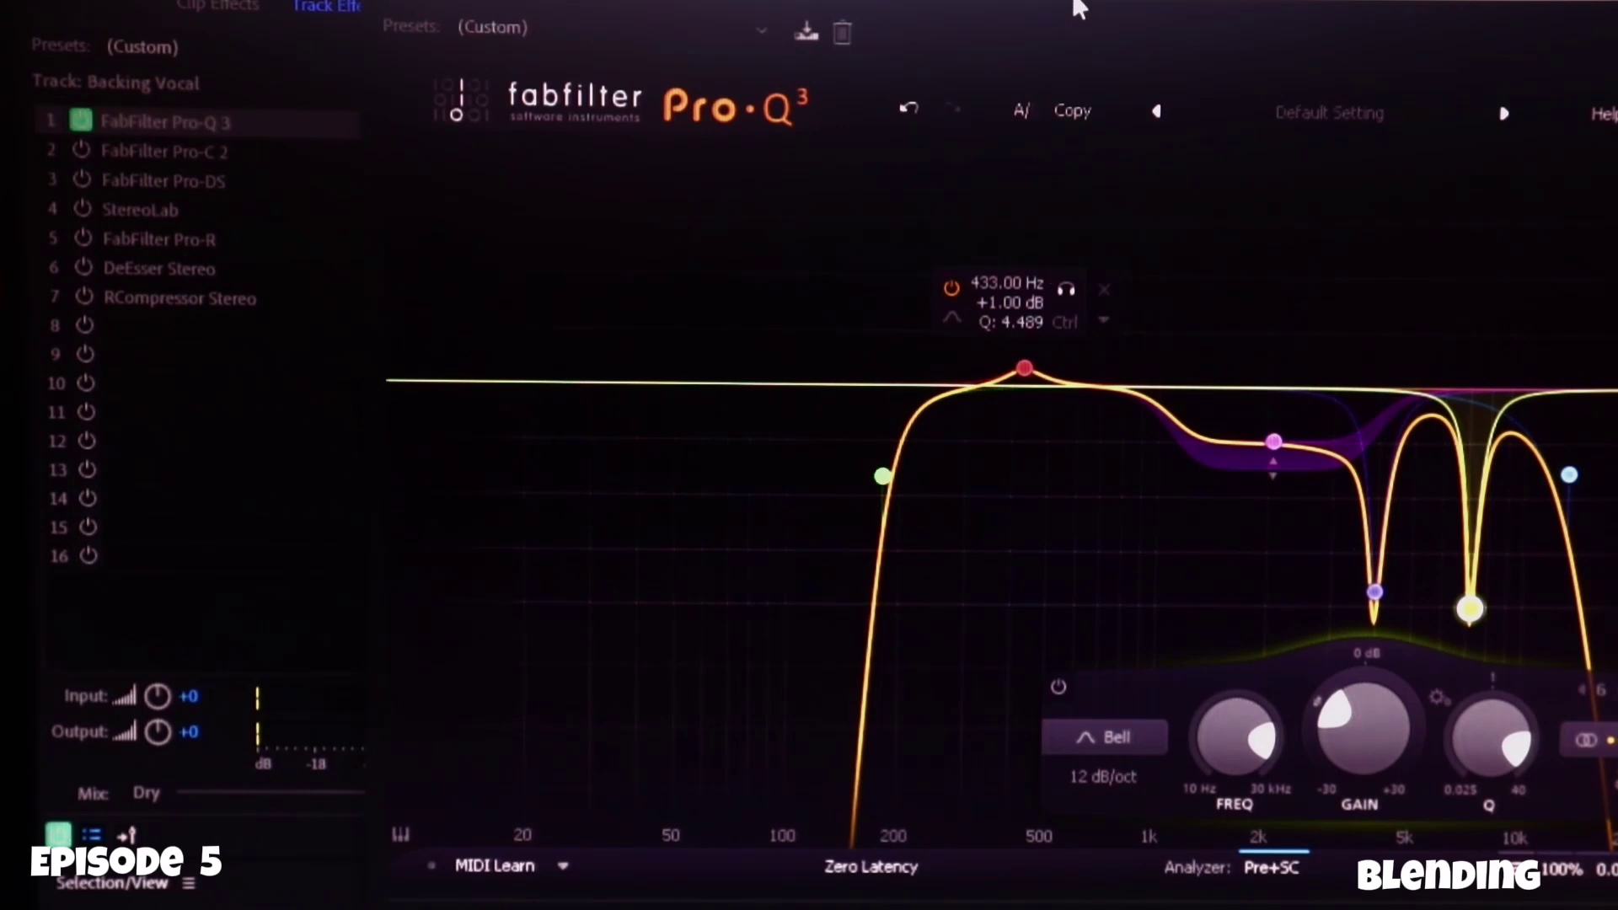
pyautogui.moveTo(1078, 10); pyautogui.dragTo(1048, 0)
# Examine the Pro-Q 3 low cut, the narrow high-frequency cuts, the dynamic mid band and the low-mid boost during playback
pyautogui.moveTo(902, 404)
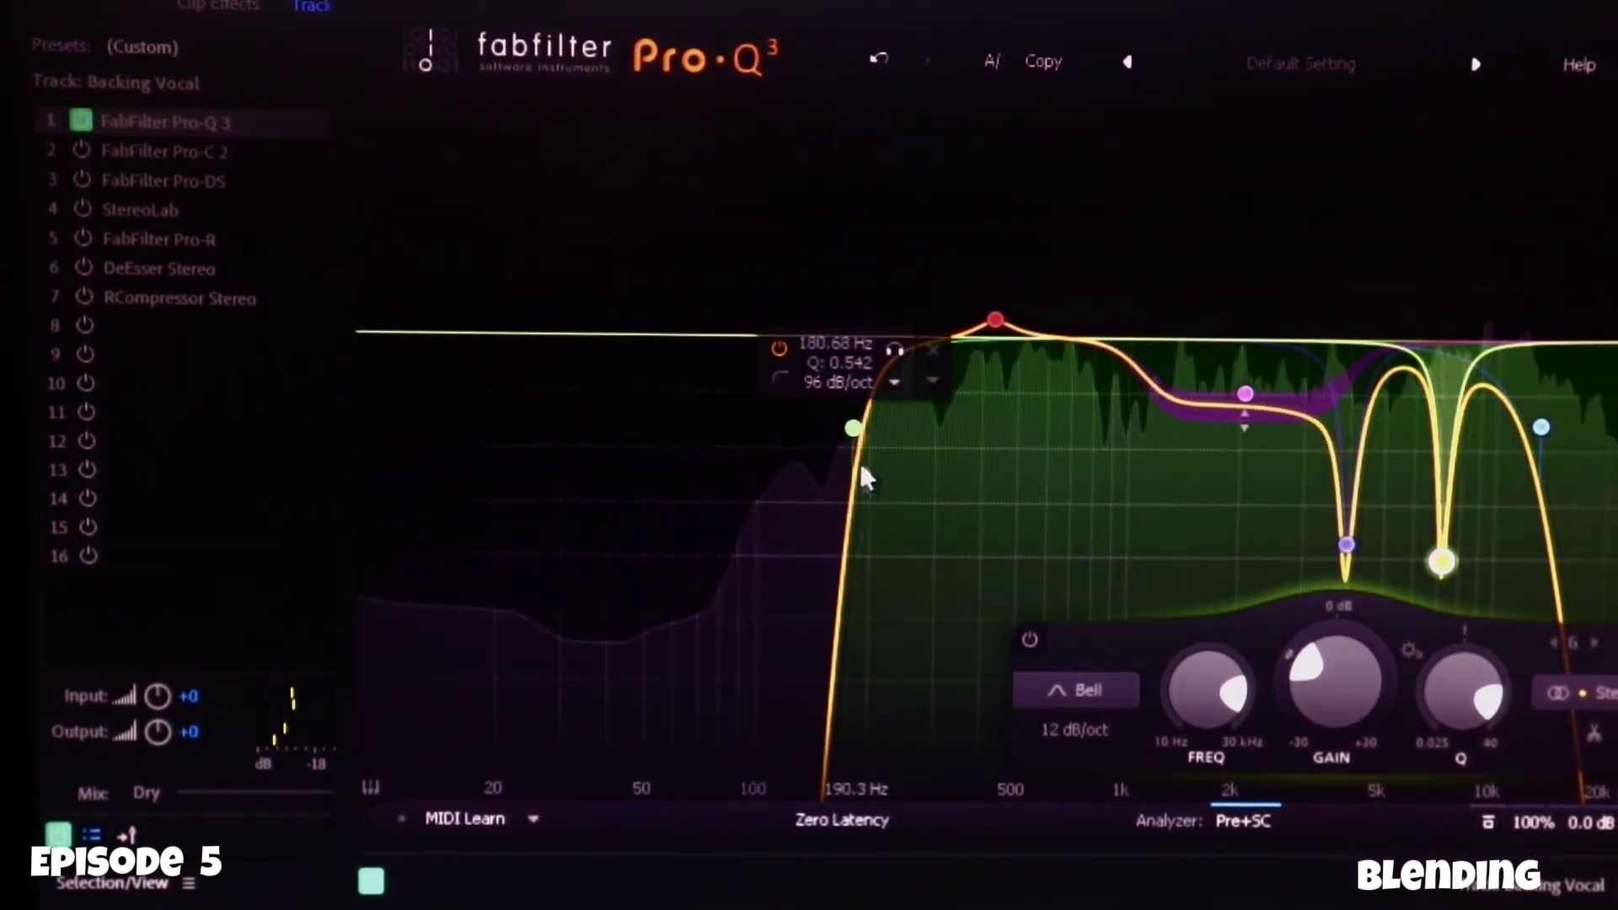
pyautogui.moveTo(1442, 561)
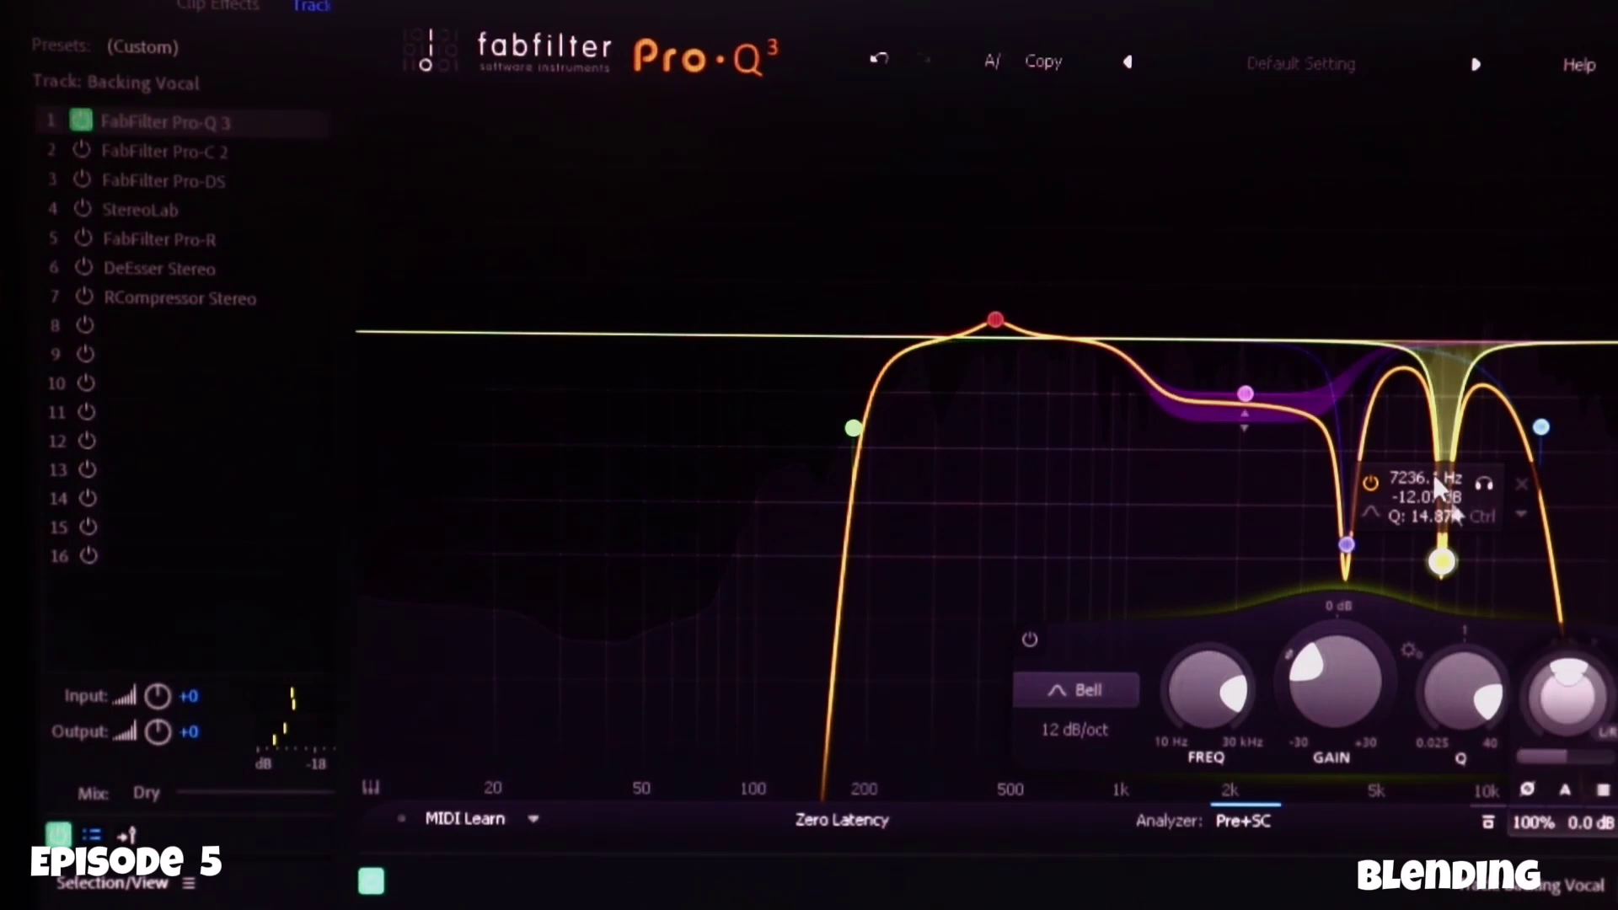
pyautogui.moveTo(1442, 381)
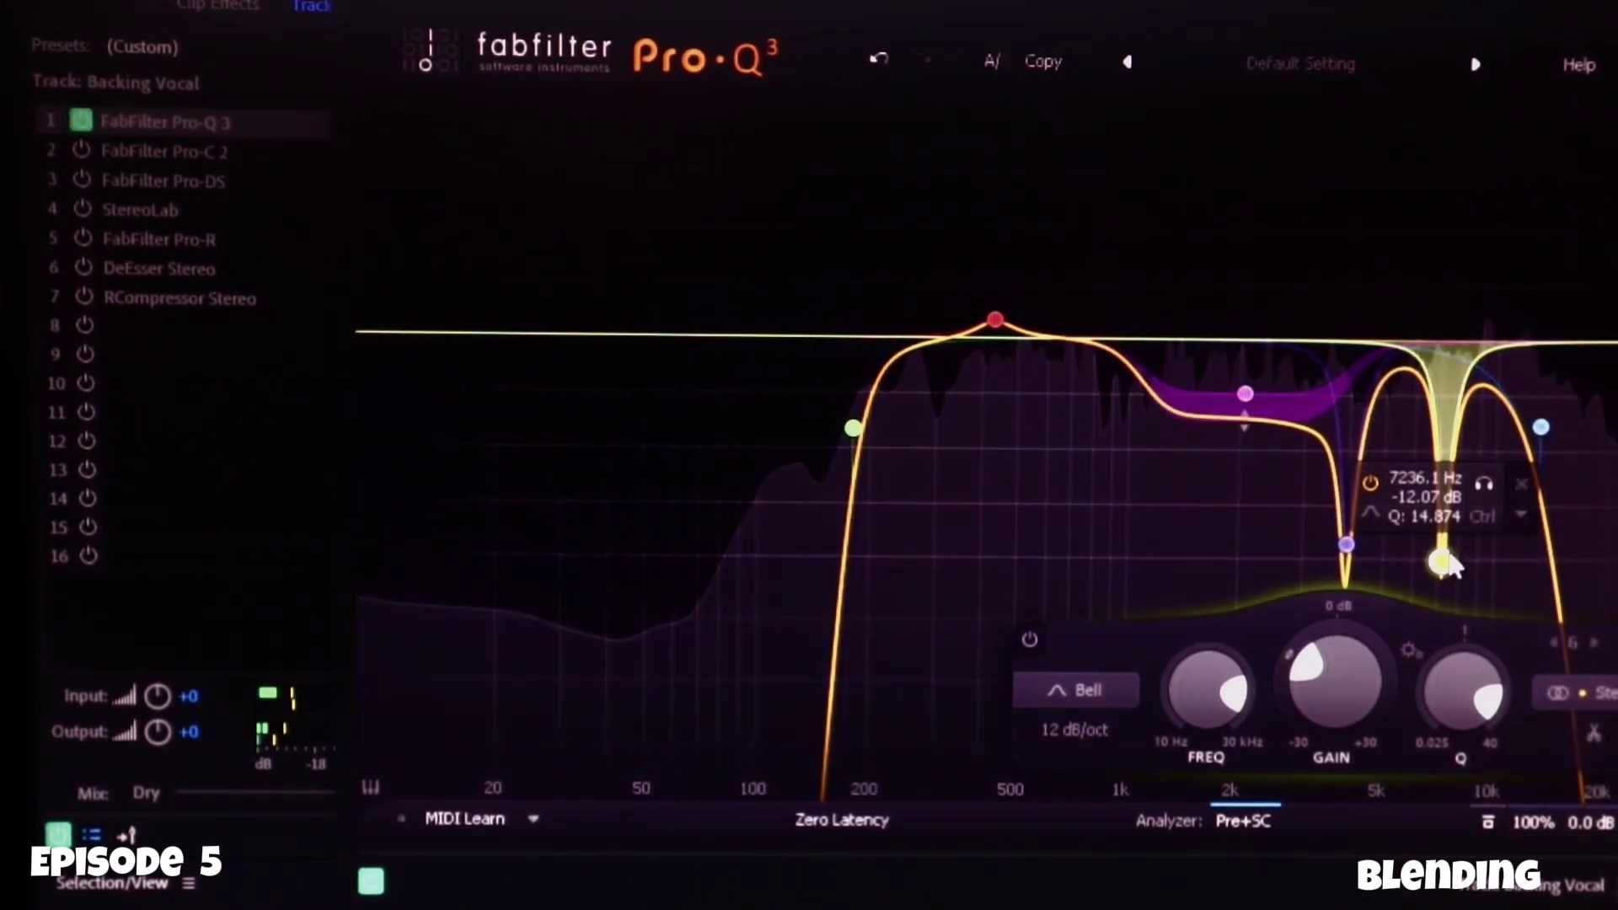
pyautogui.moveTo(1345, 575)
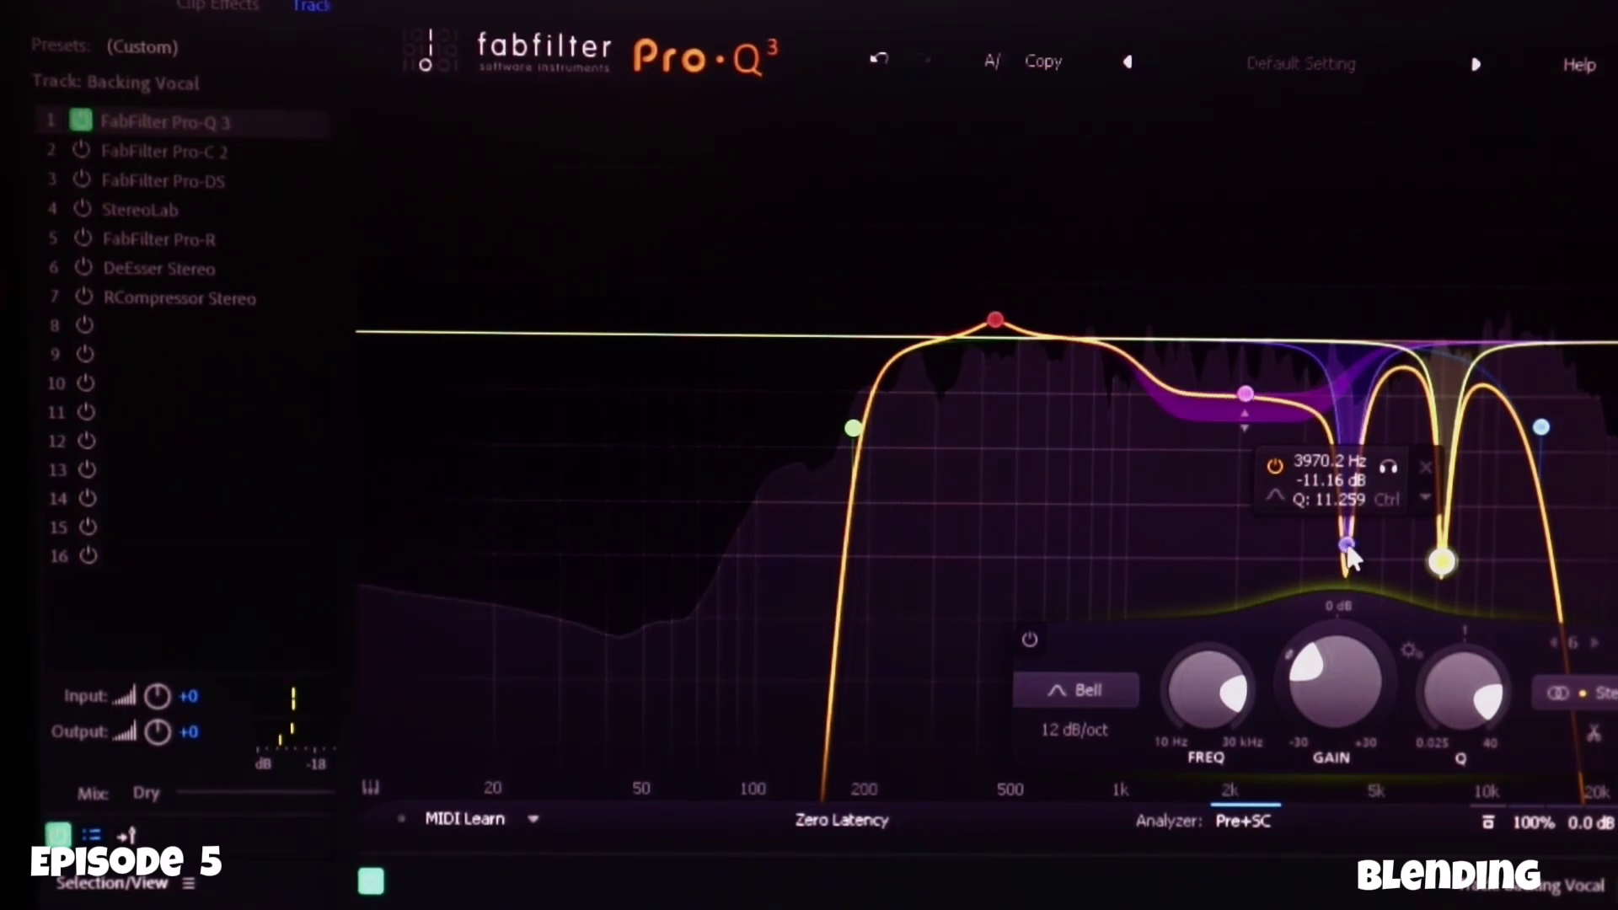
pyautogui.moveTo(1246, 438)
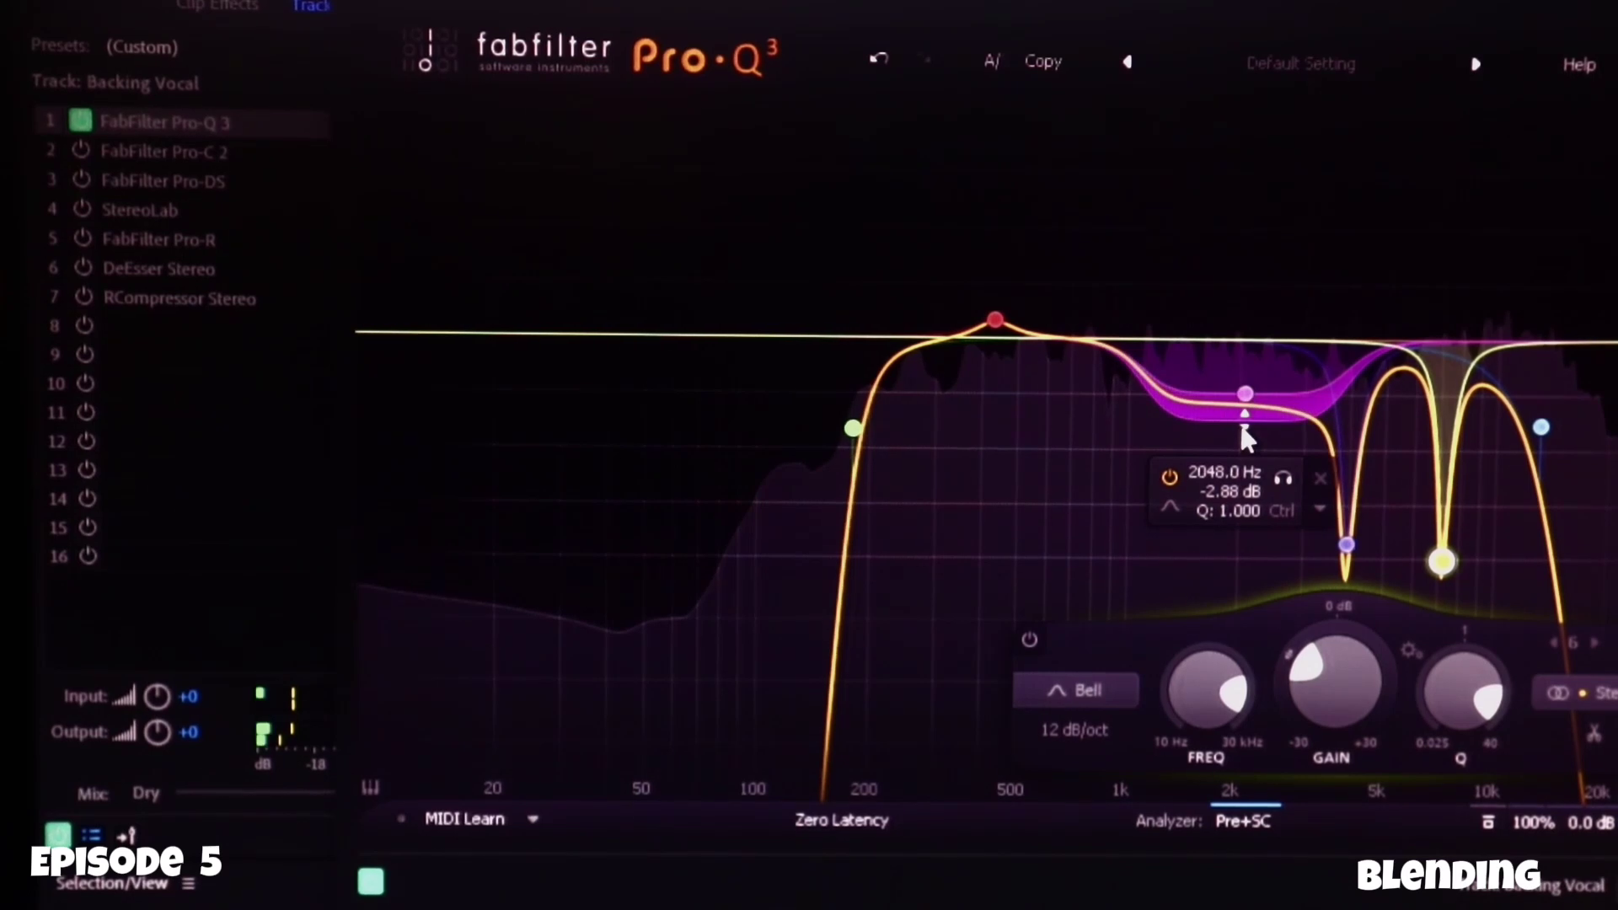
pyautogui.moveTo(975, 350)
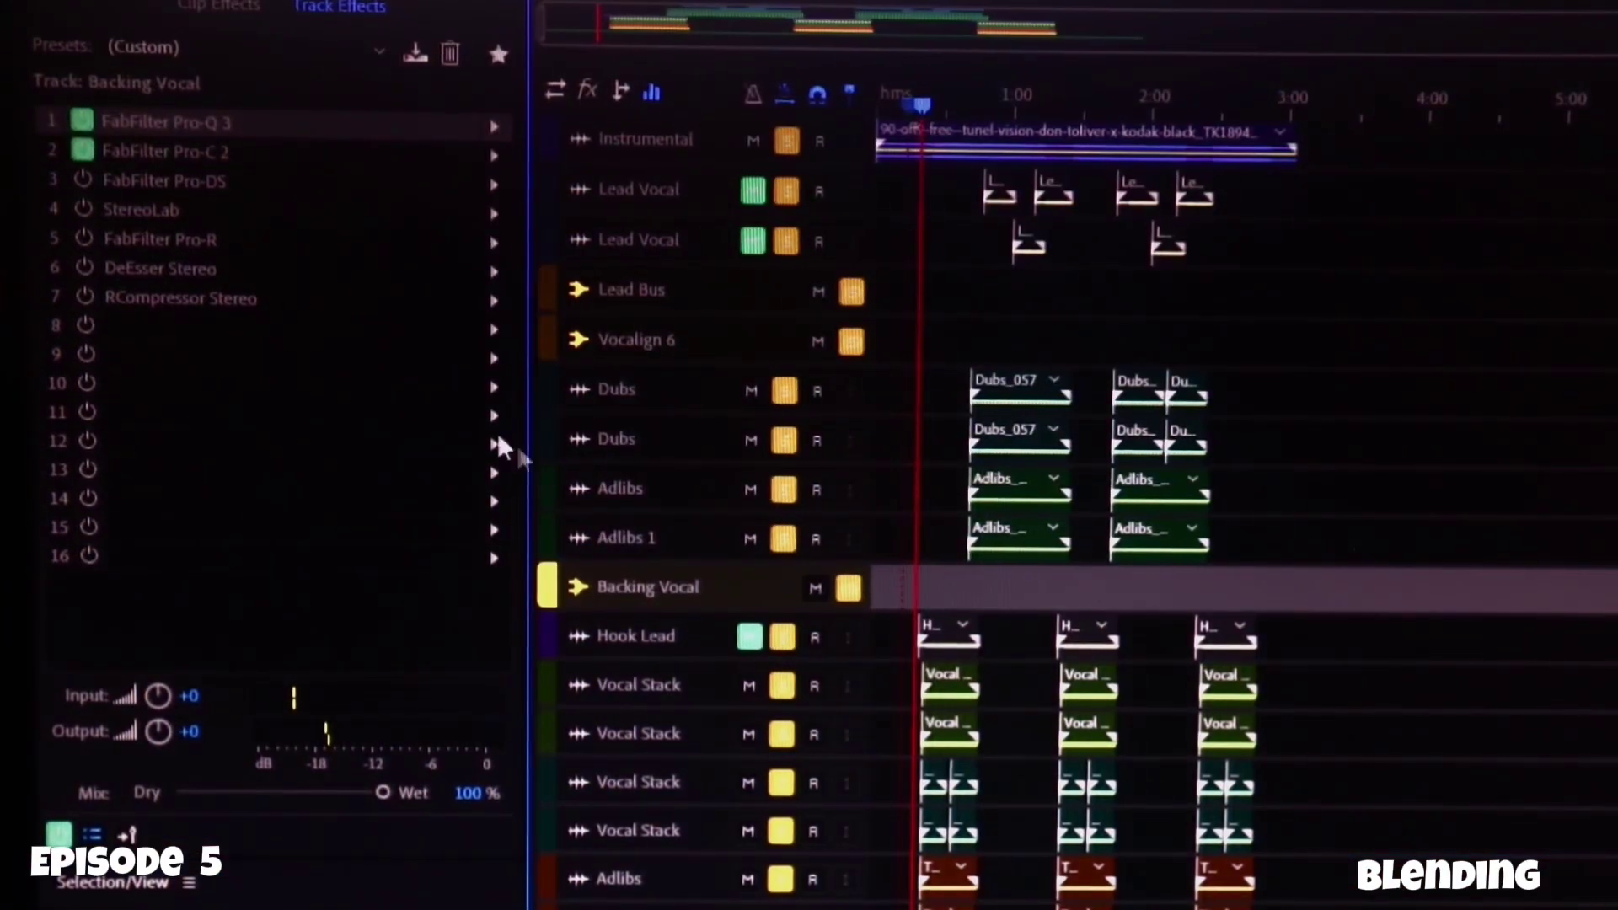
# Open FabFilter Pro-C 2 on the Backing Vocal bus and review its attack and release settings
pyautogui.doubleClick(209, 157)
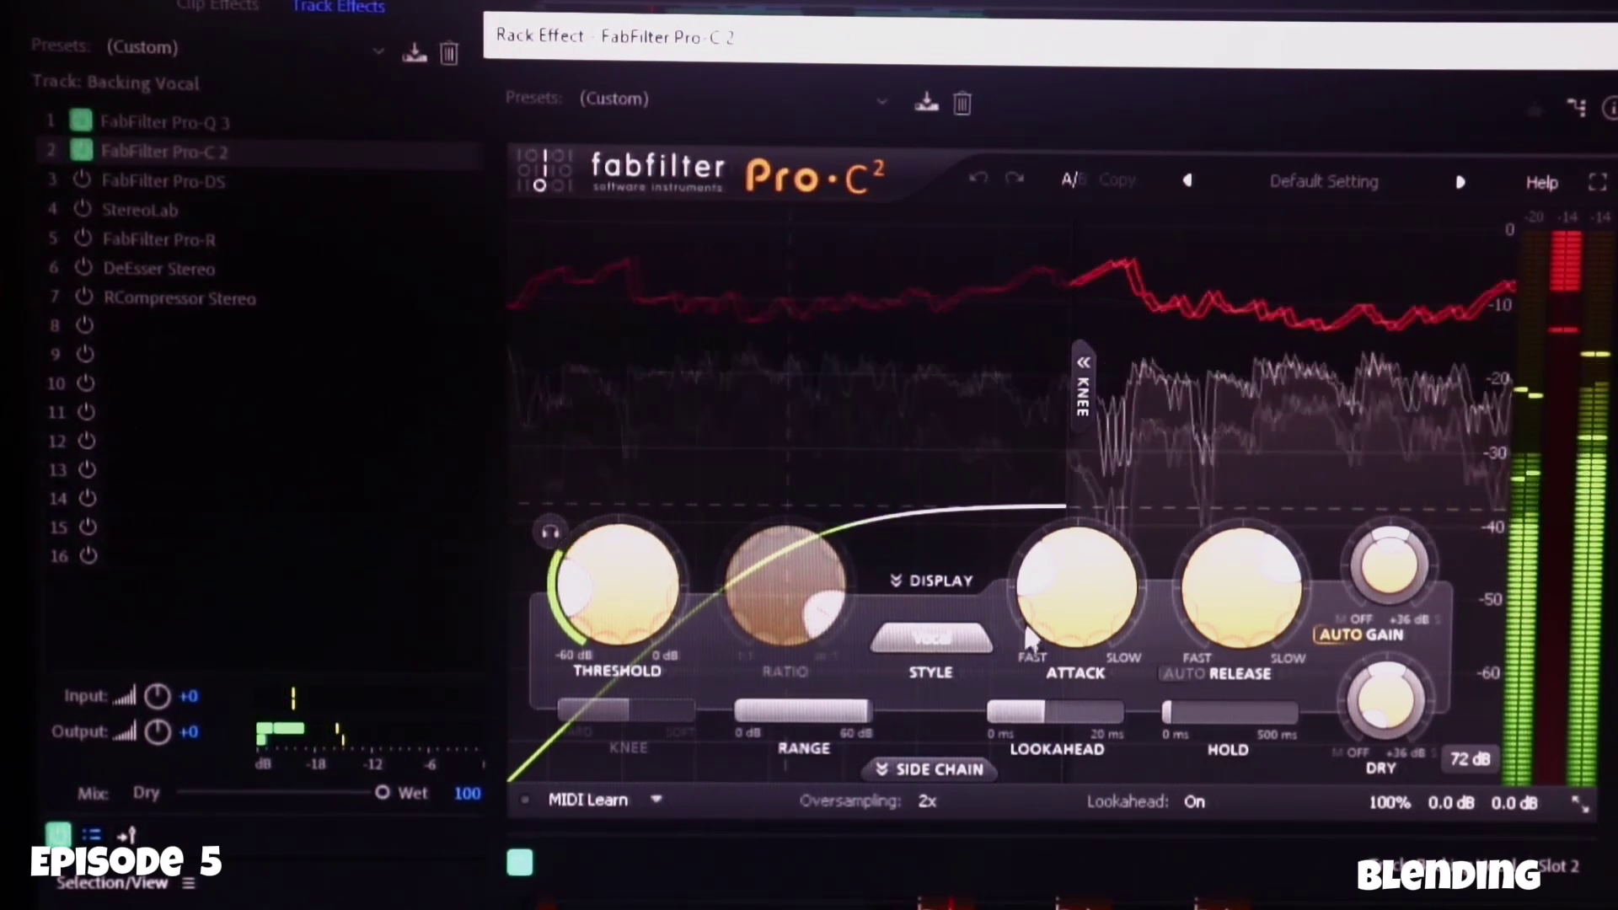
pyautogui.moveTo(1068, 613)
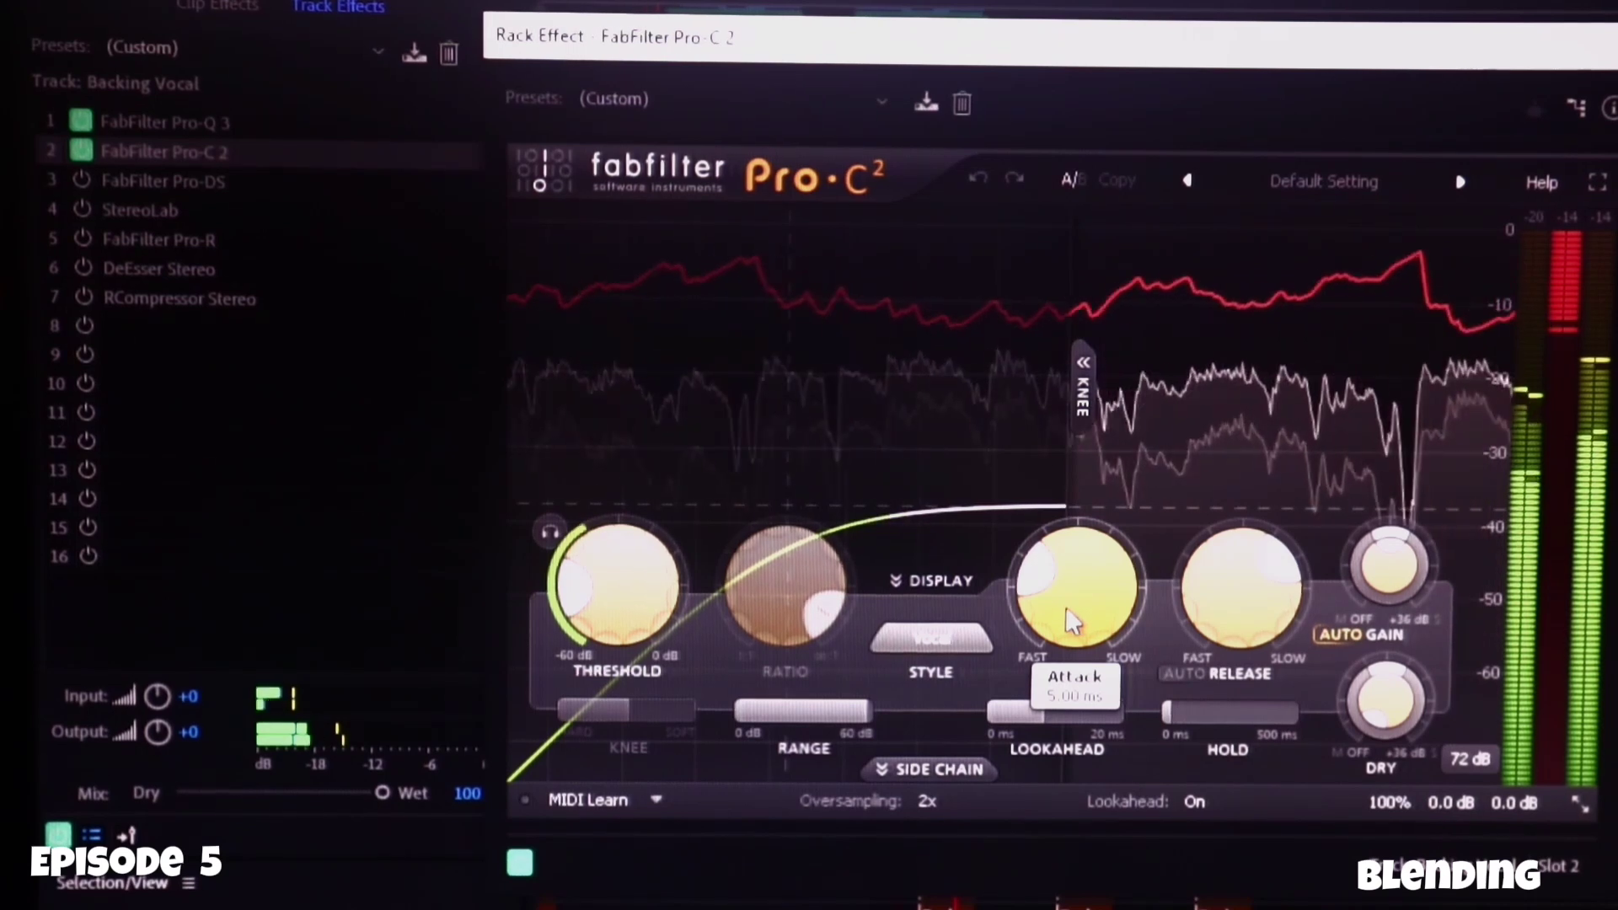
pyautogui.moveTo(1264, 624)
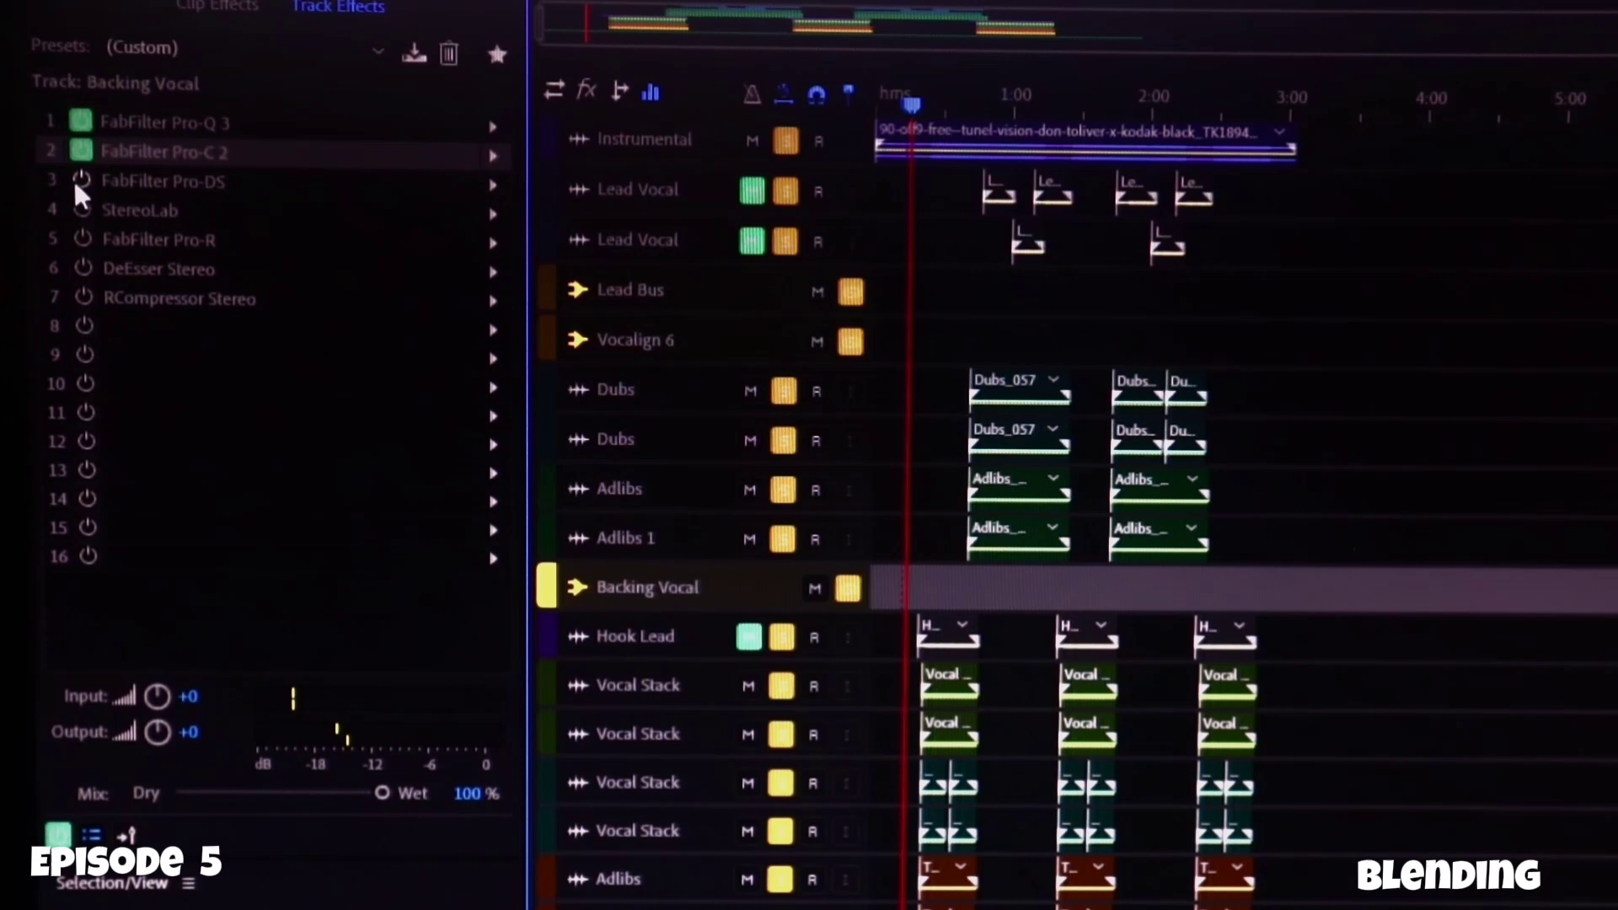
# Enable FabFilter Pro-DS on the Backing Vocal bus, review its de-essing settings and close it
pyautogui.click(83, 182)
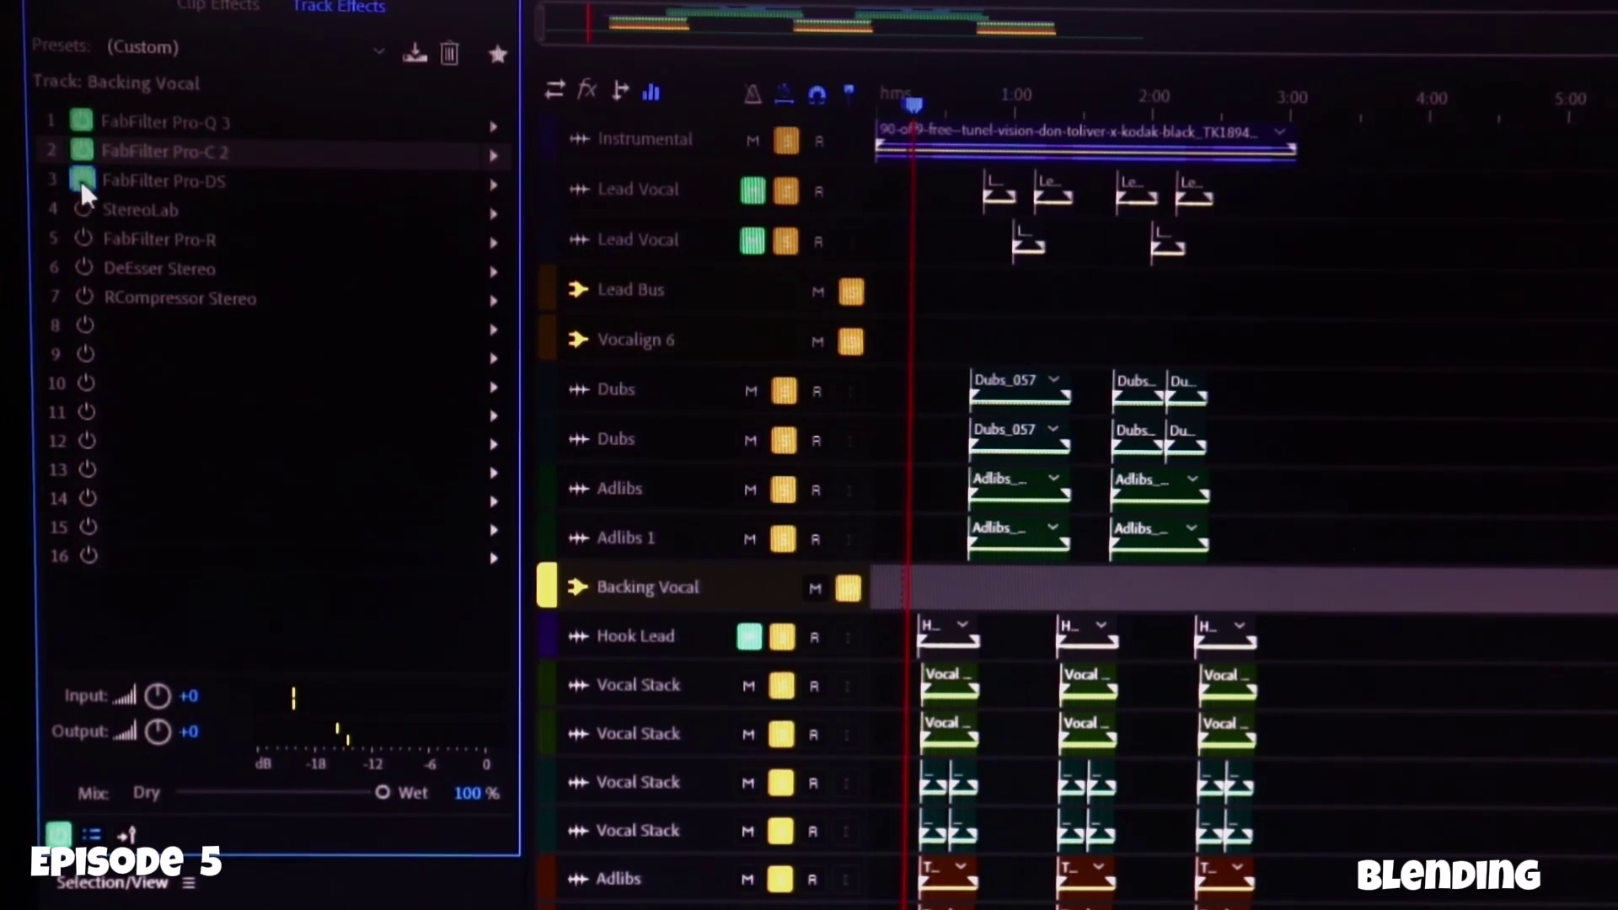
pyautogui.doubleClick(176, 192)
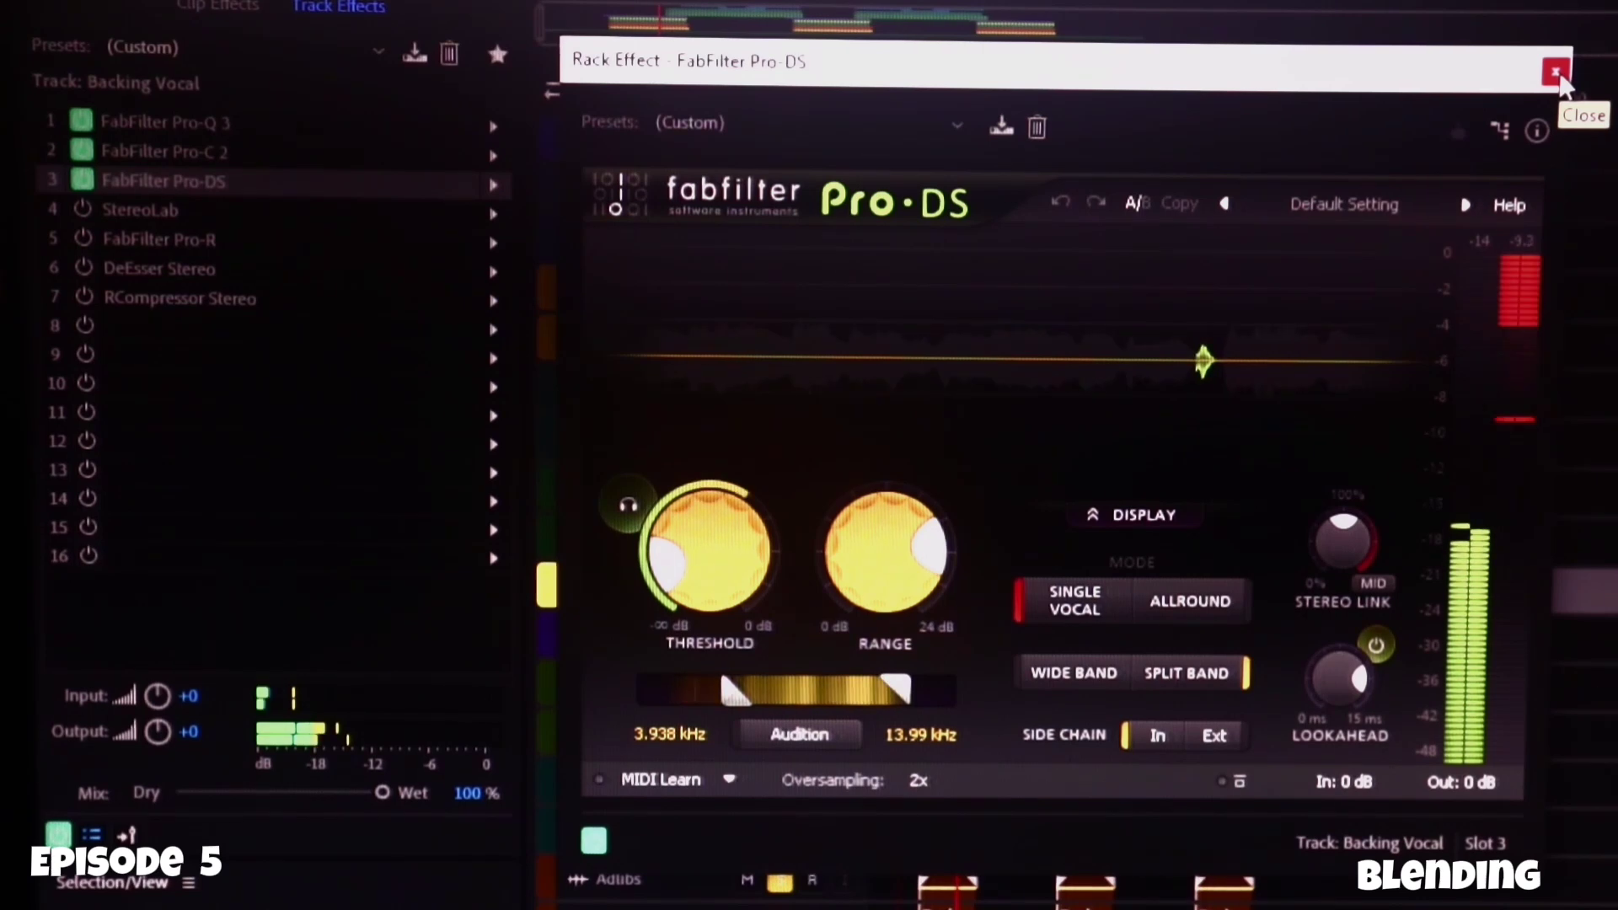
pyautogui.click(1556, 74)
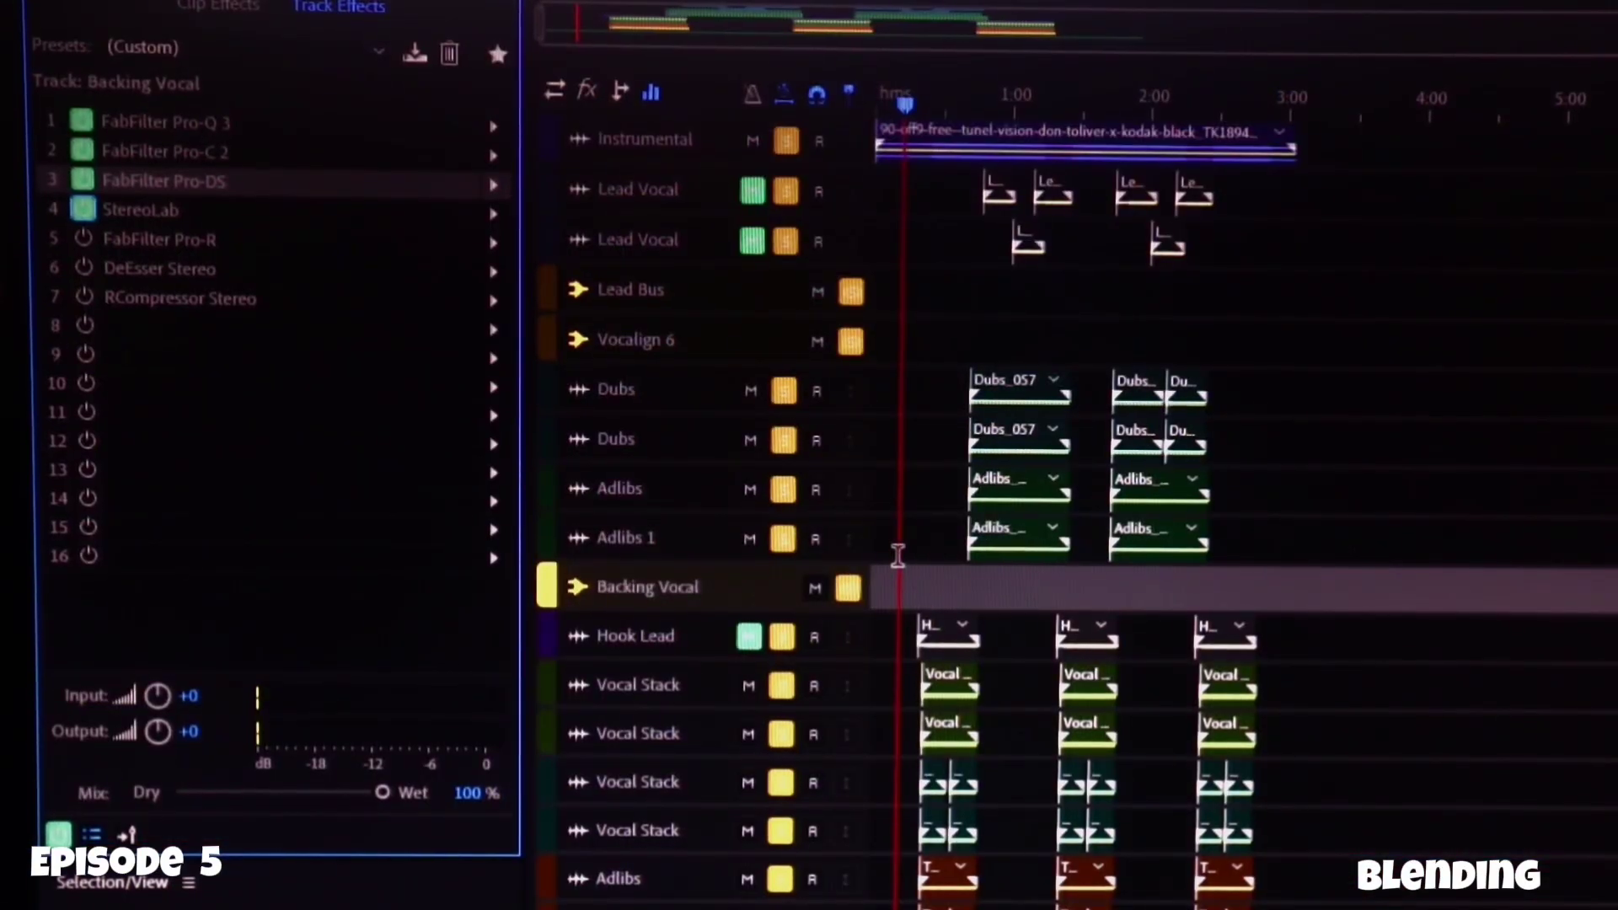
# Return the playhead to just before the first hook clips and review the Backing Vocal bus's StereoLab widening settings
pyautogui.click(897, 552)
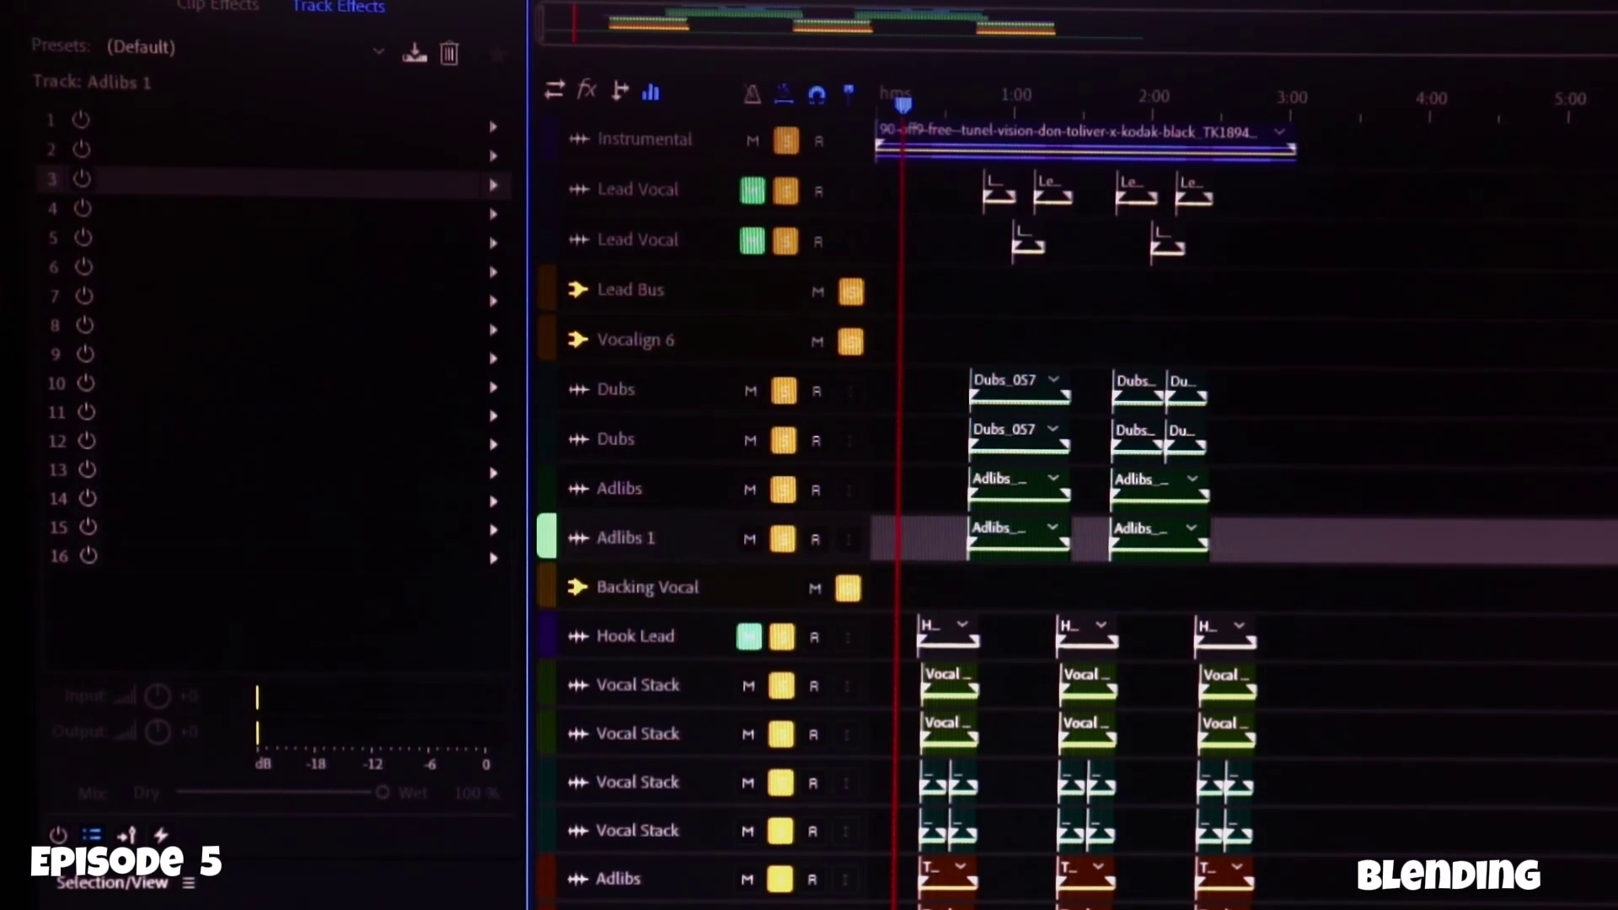
pyautogui.click(719, 589)
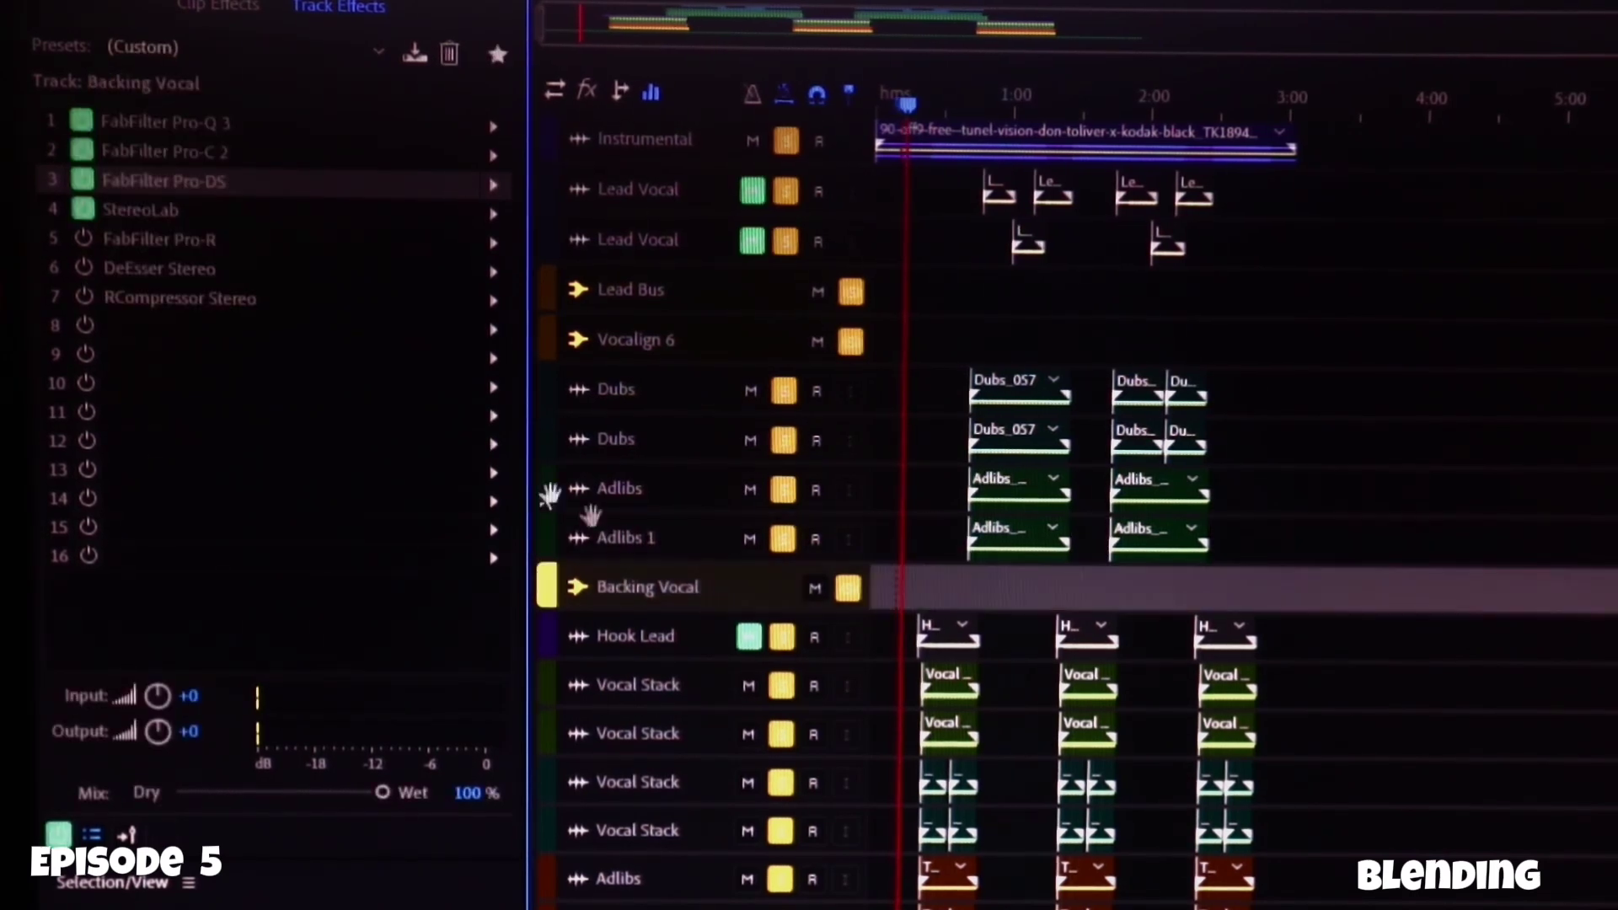
pyautogui.doubleClick(170, 207)
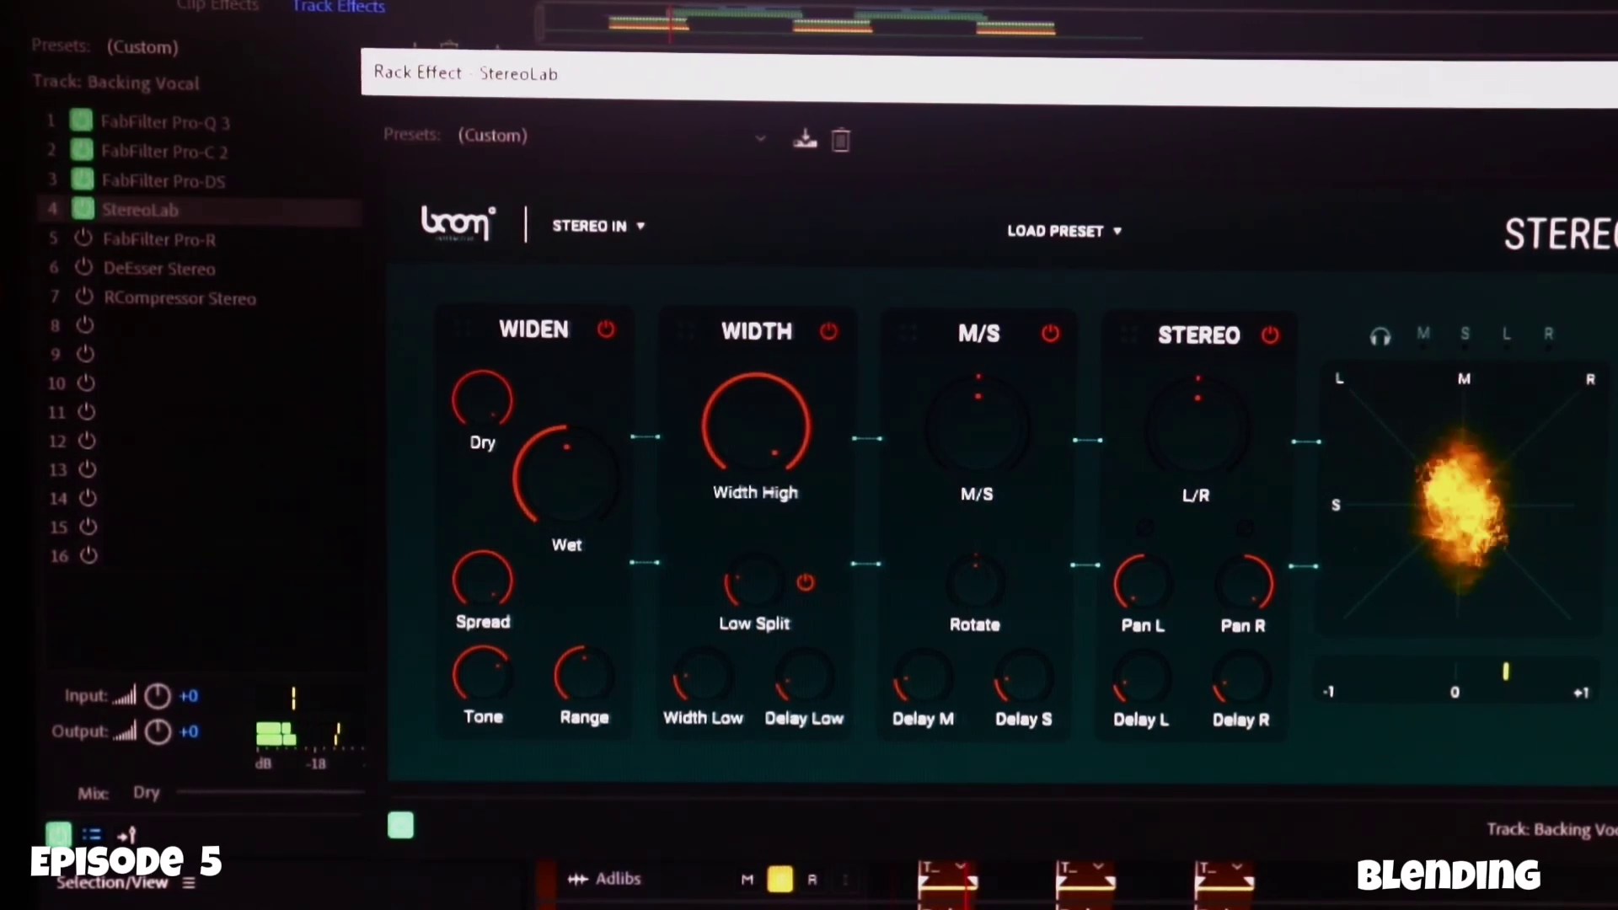
pyautogui.click(1616, 85)
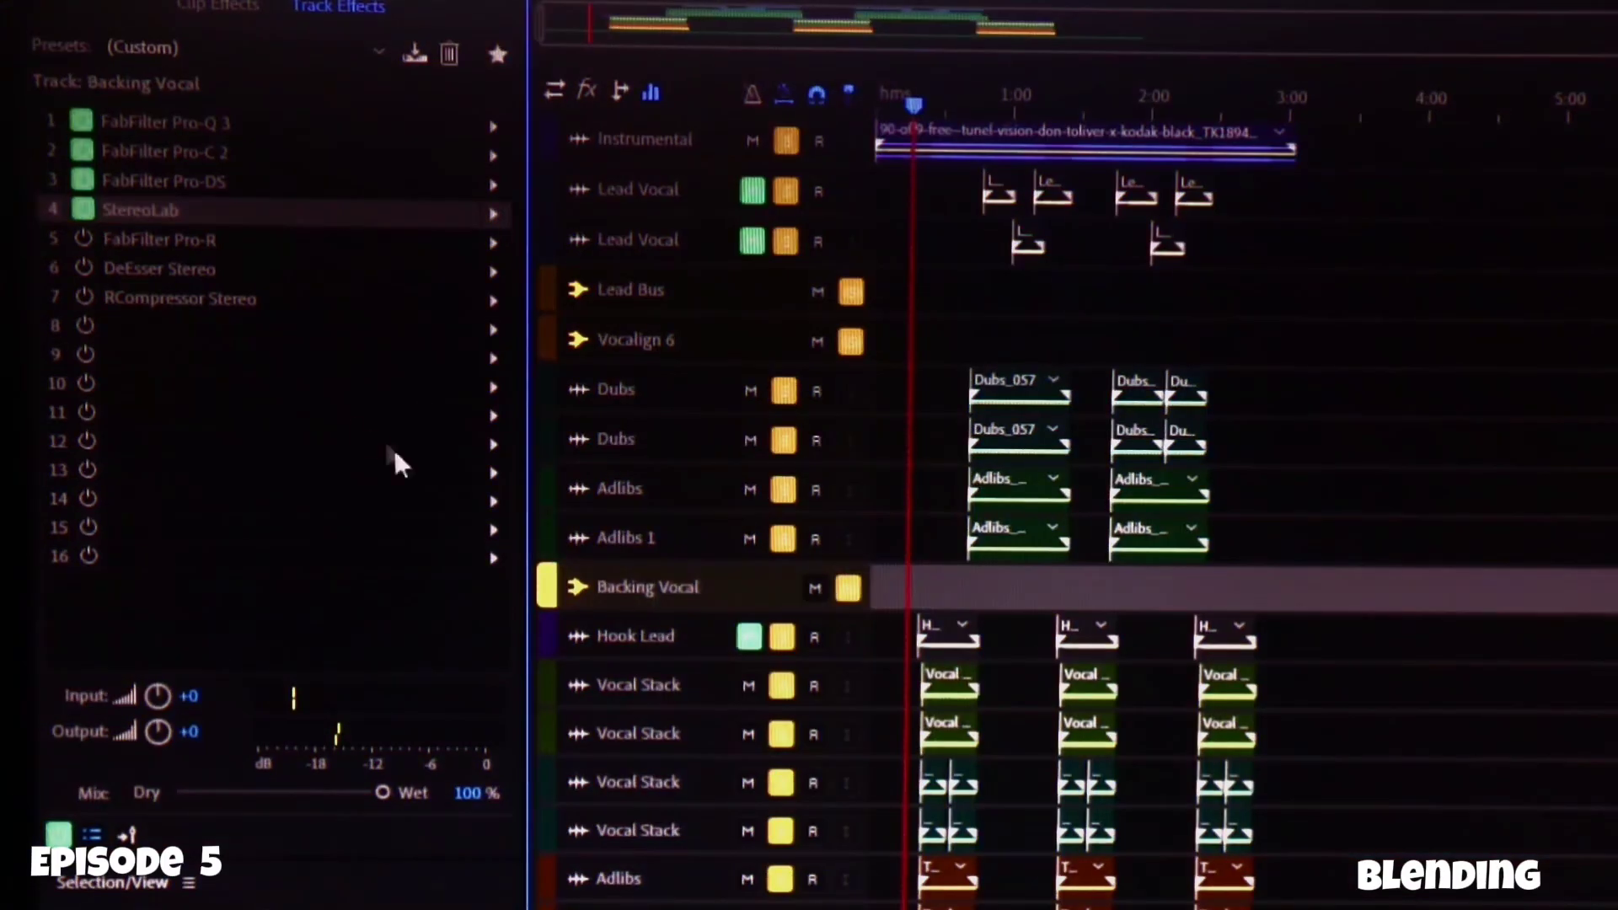
# Enable the FabFilter Pro-R reverb on the Backing Vocal bus and return the playhead to just before the first hook
pyautogui.click(82, 233)
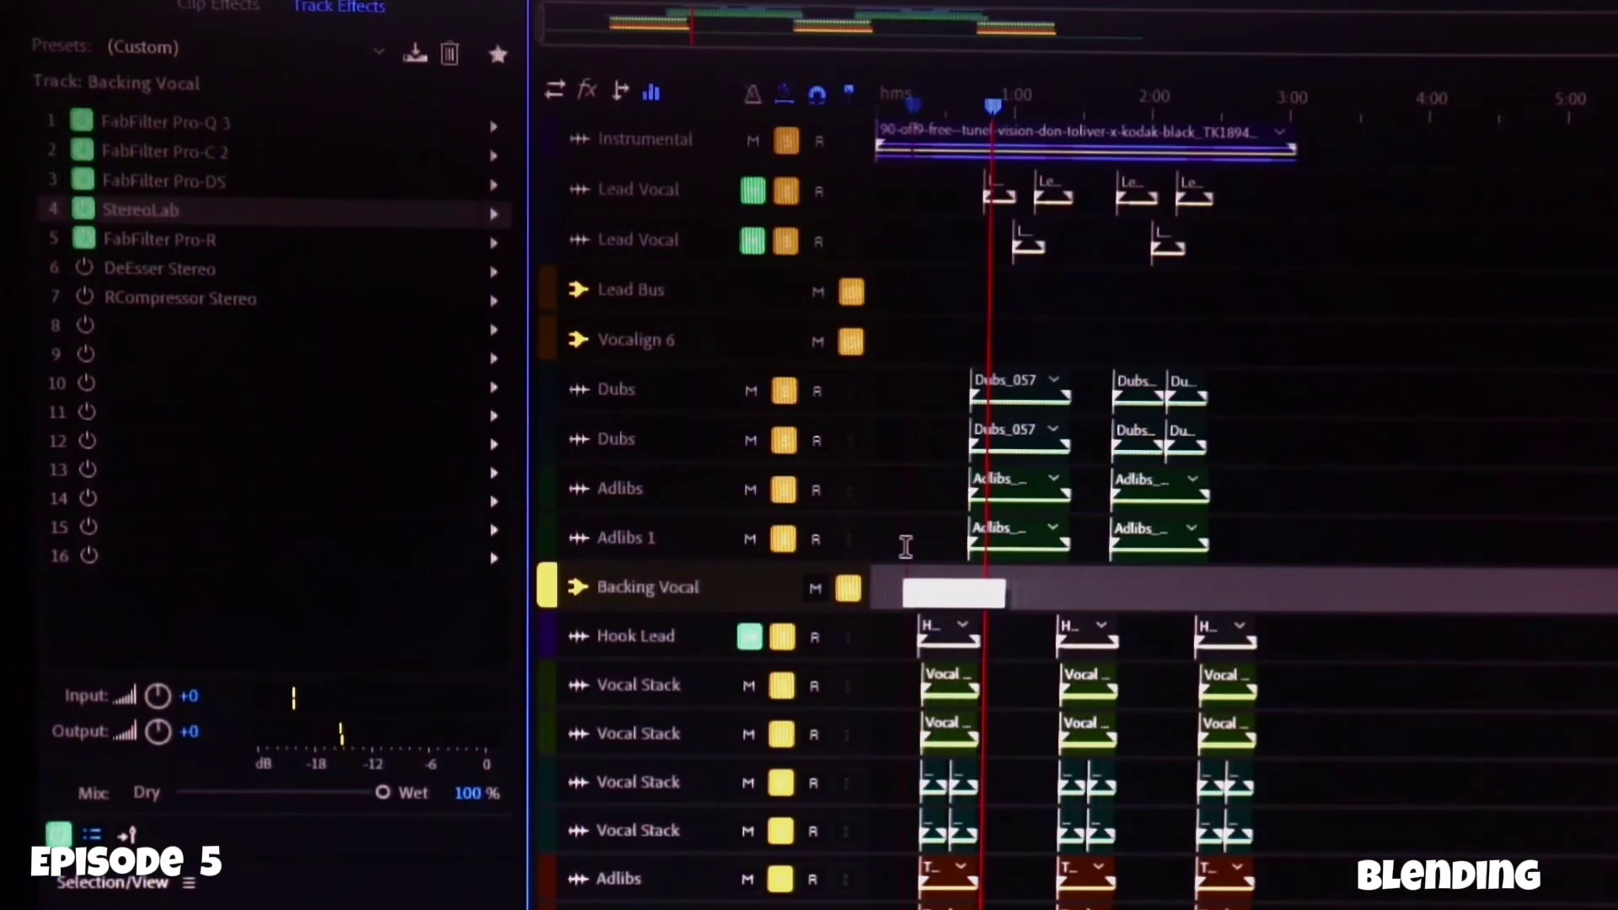
pyautogui.click(905, 547)
pyautogui.click(927, 541)
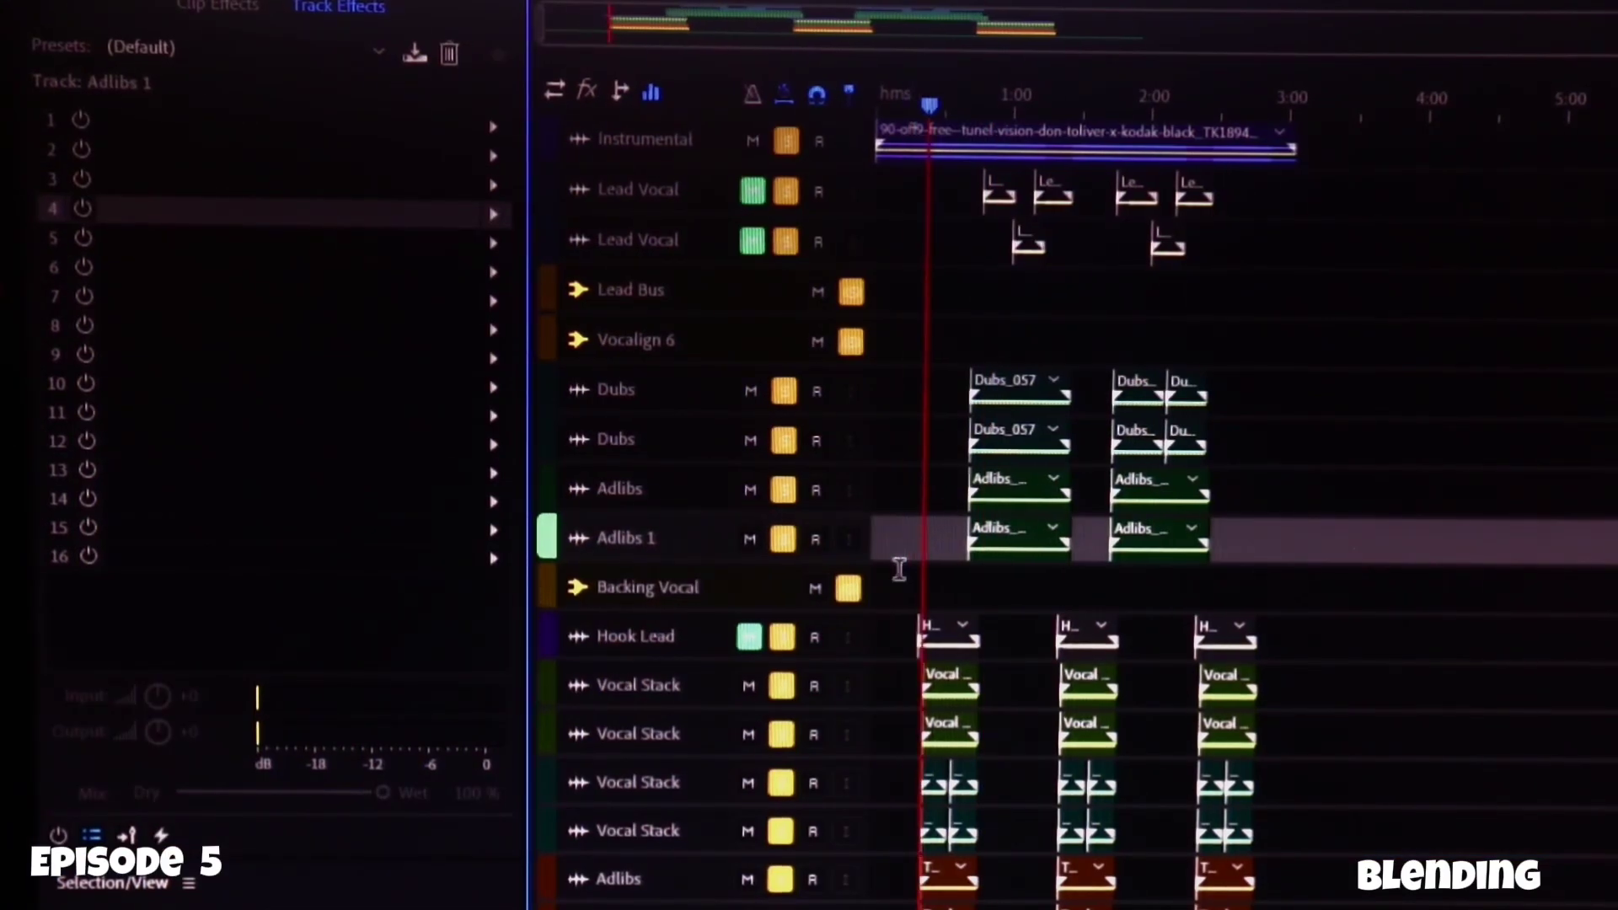
pyautogui.click(898, 568)
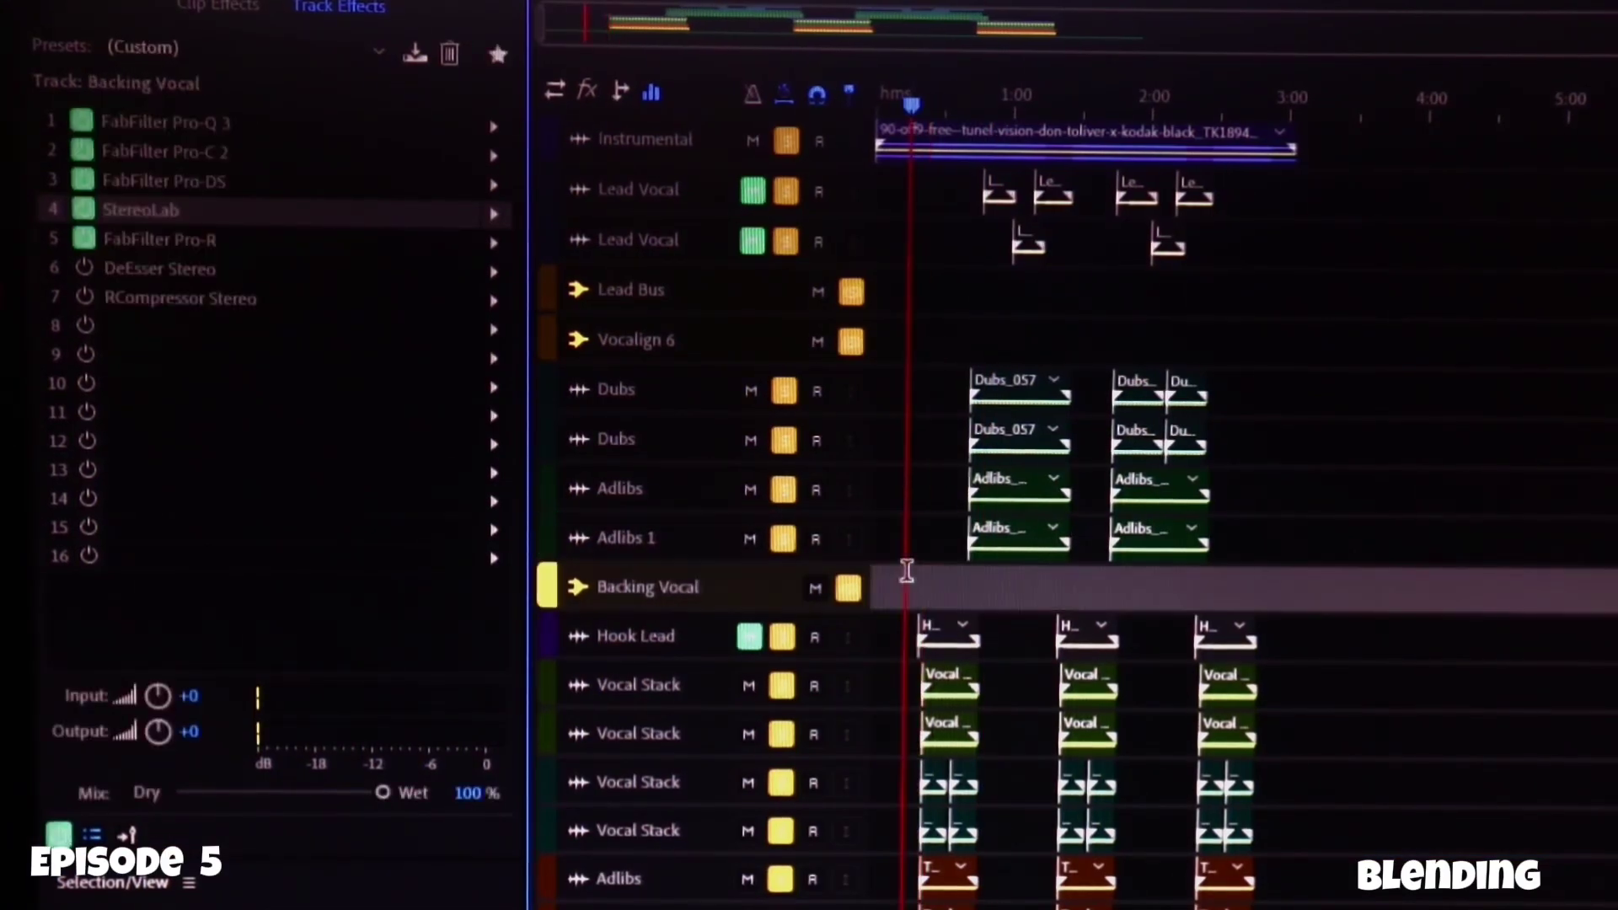
# Enable DeEsser Stereo on the Backing Vocal bus, review its threshold and frequency, and close it
pyautogui.click(79, 271)
pyautogui.doubleClick(134, 266)
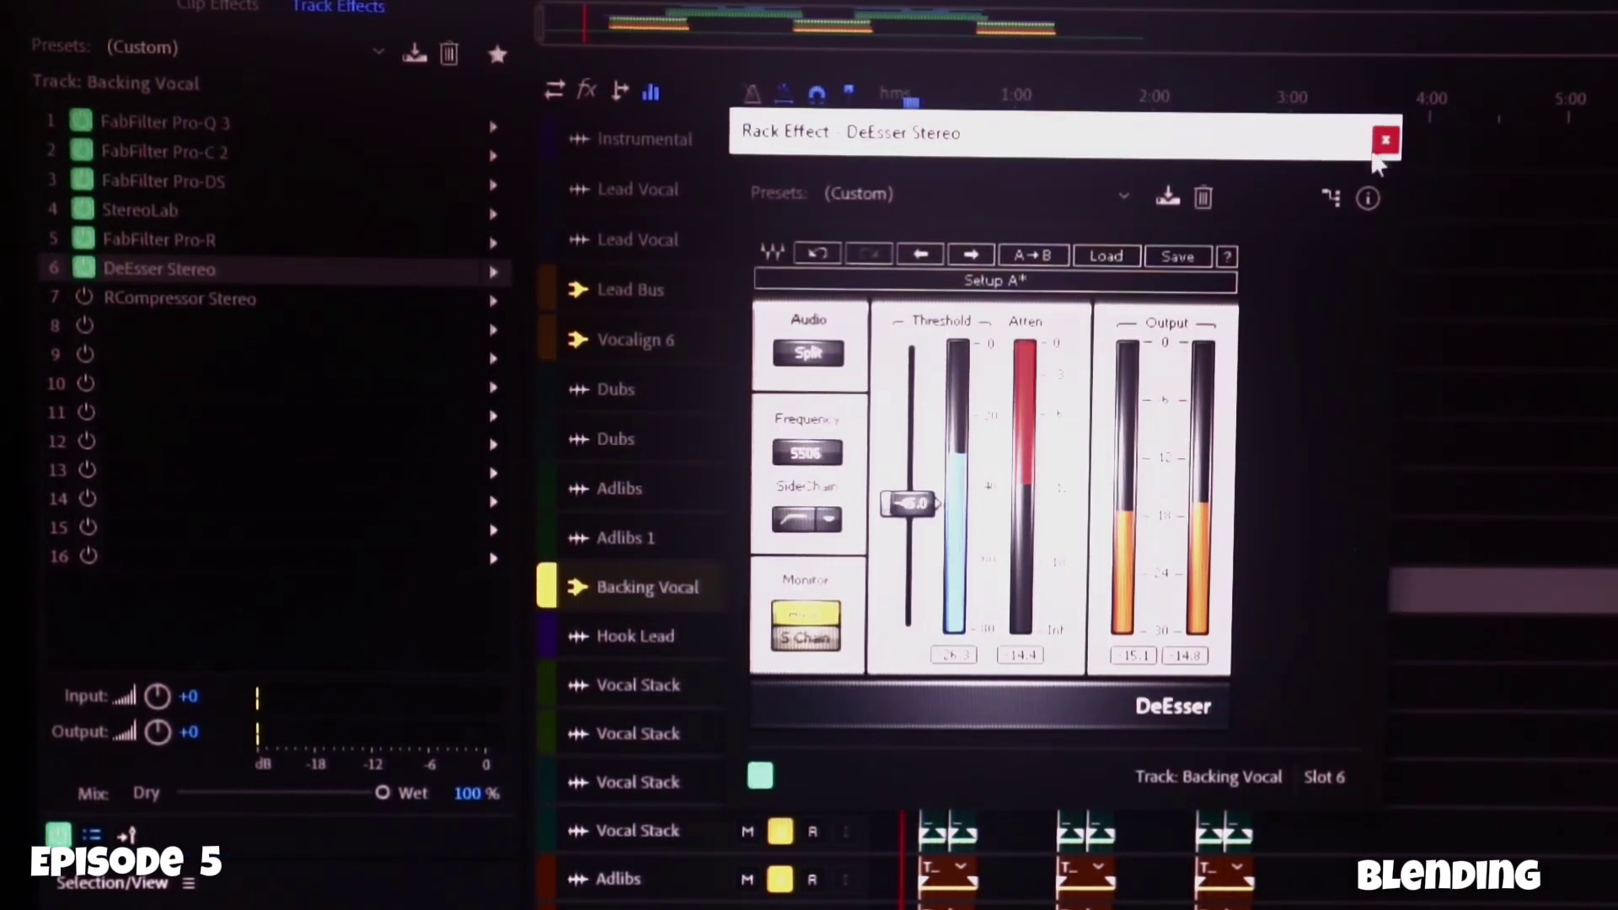
pyautogui.click(1381, 145)
# Enable RCompressor Stereo on the Backing Vocal bus, review its settings, and cue playback just before the first hook
pyautogui.click(84, 298)
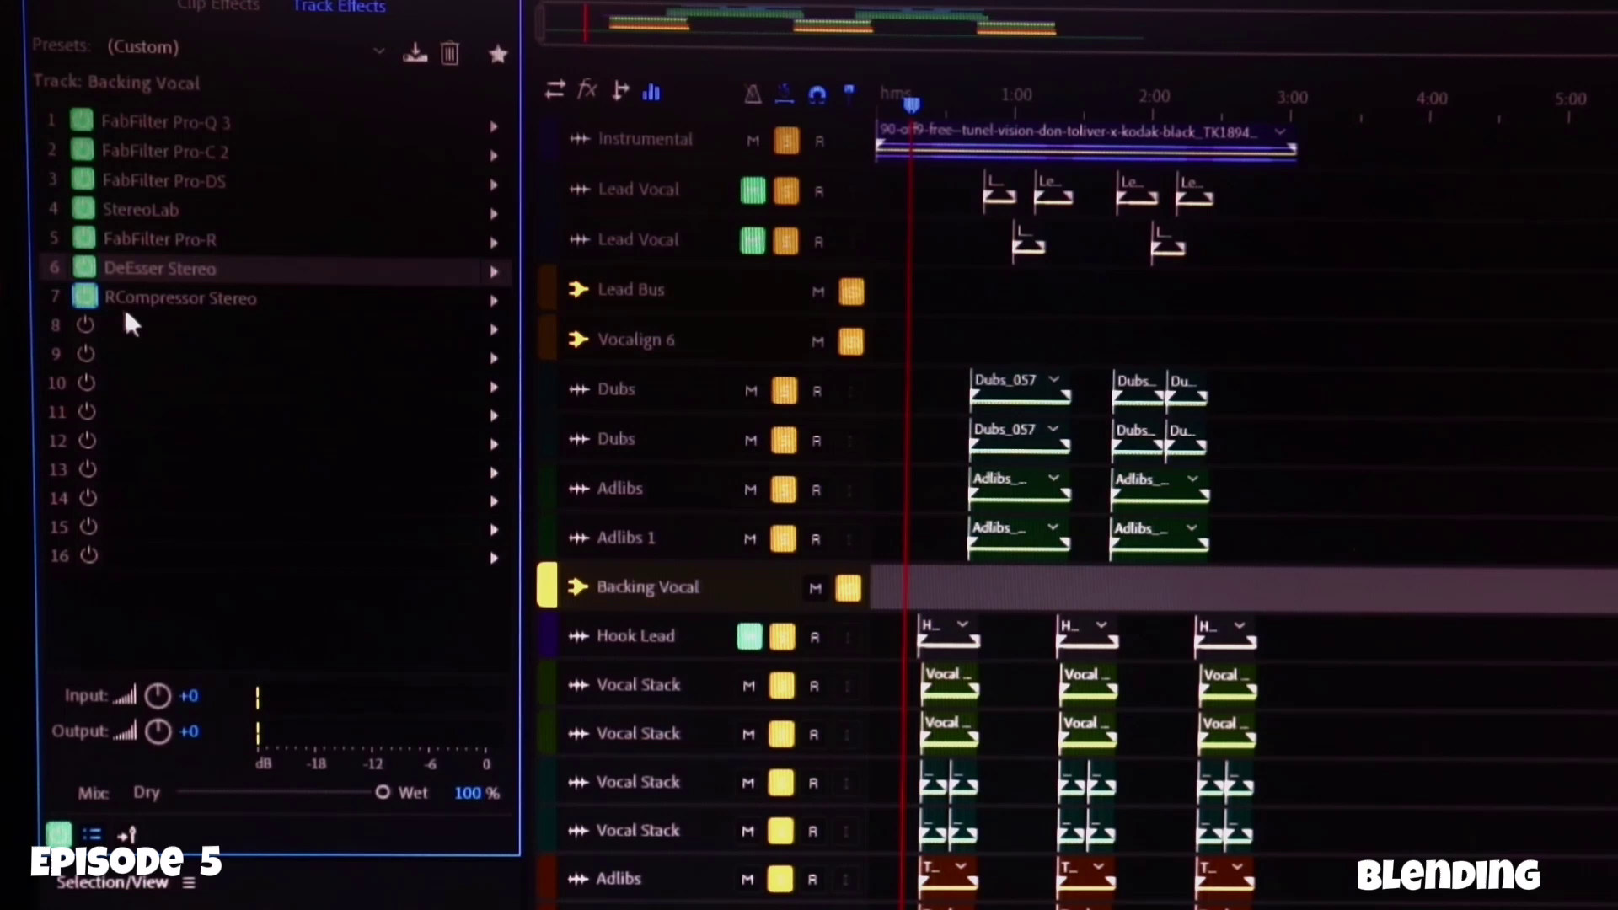
pyautogui.doubleClick(180, 299)
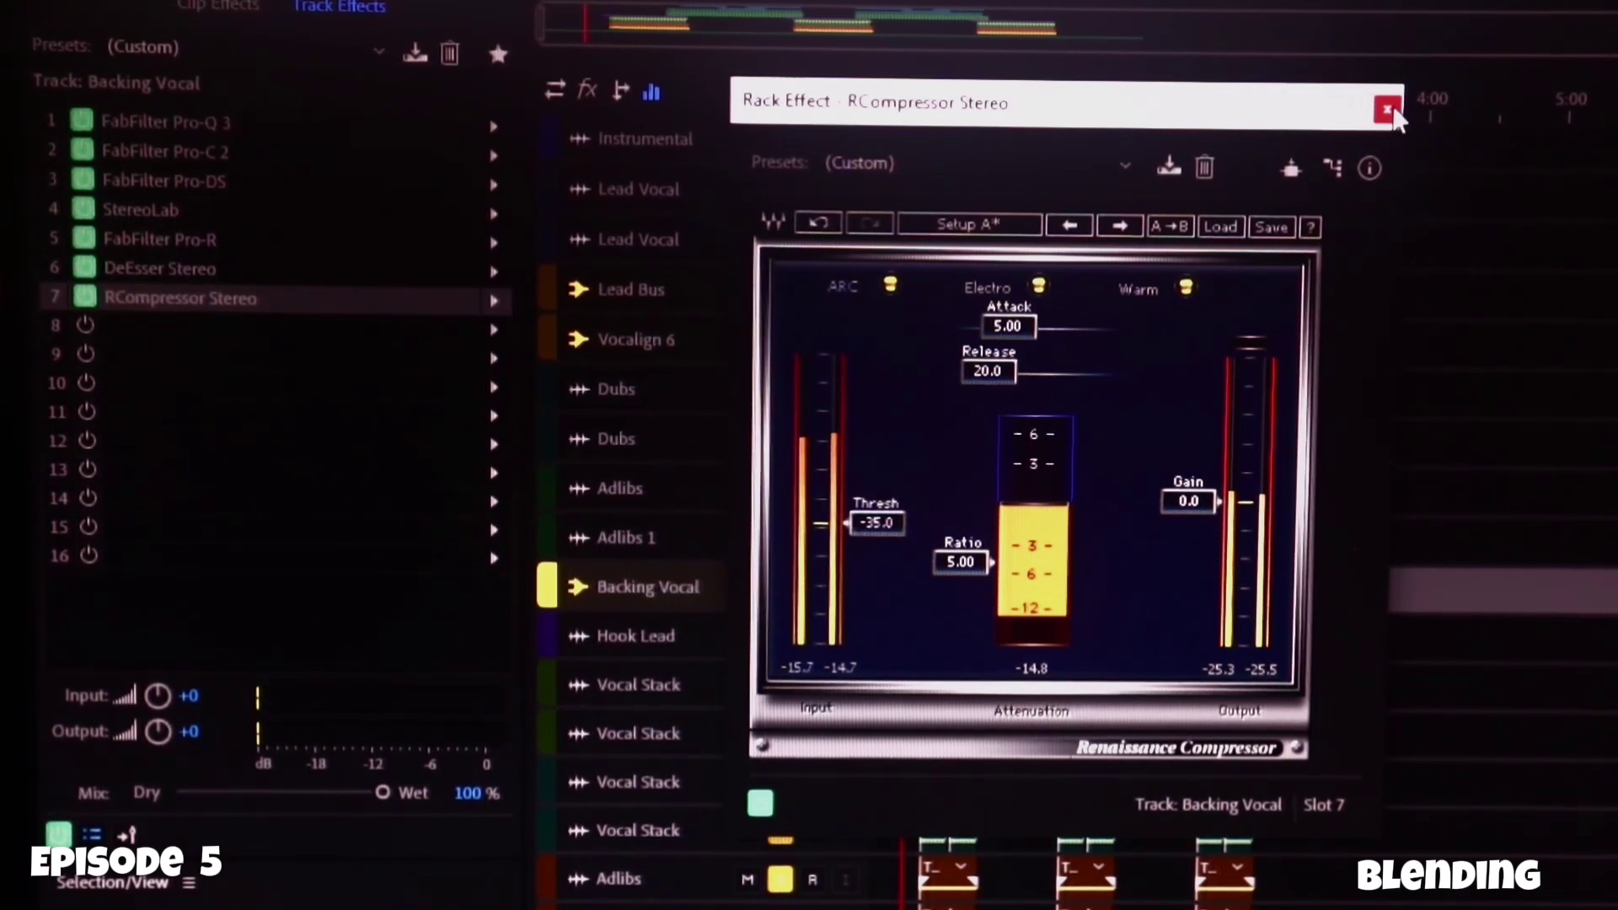
pyautogui.click(1386, 110)
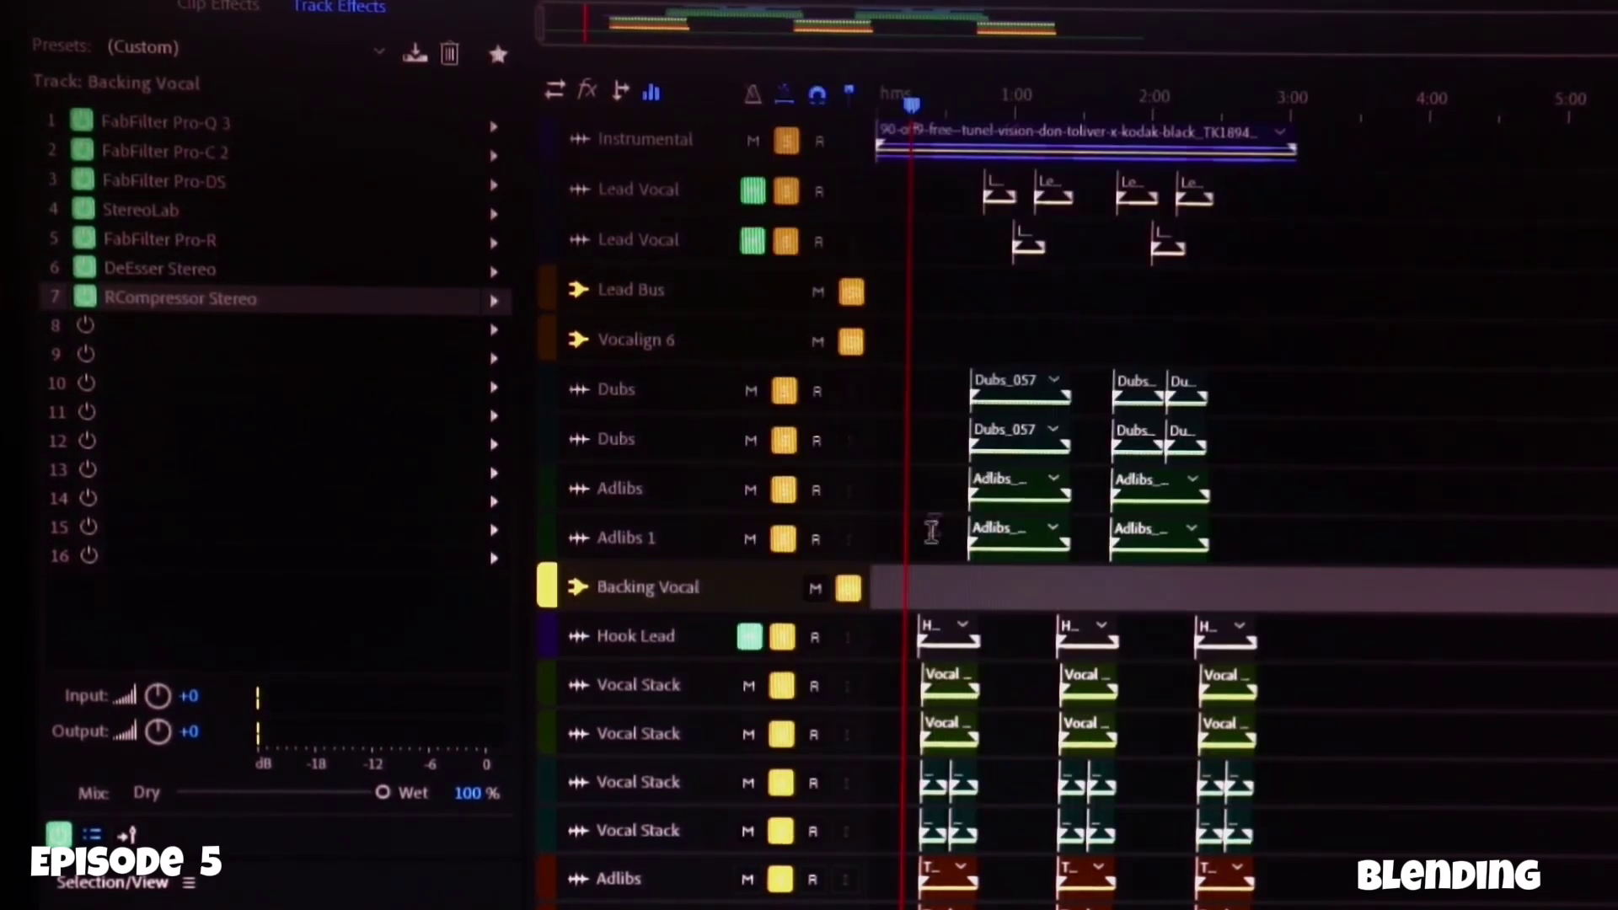
pyautogui.click(909, 546)
pyautogui.click(907, 568)
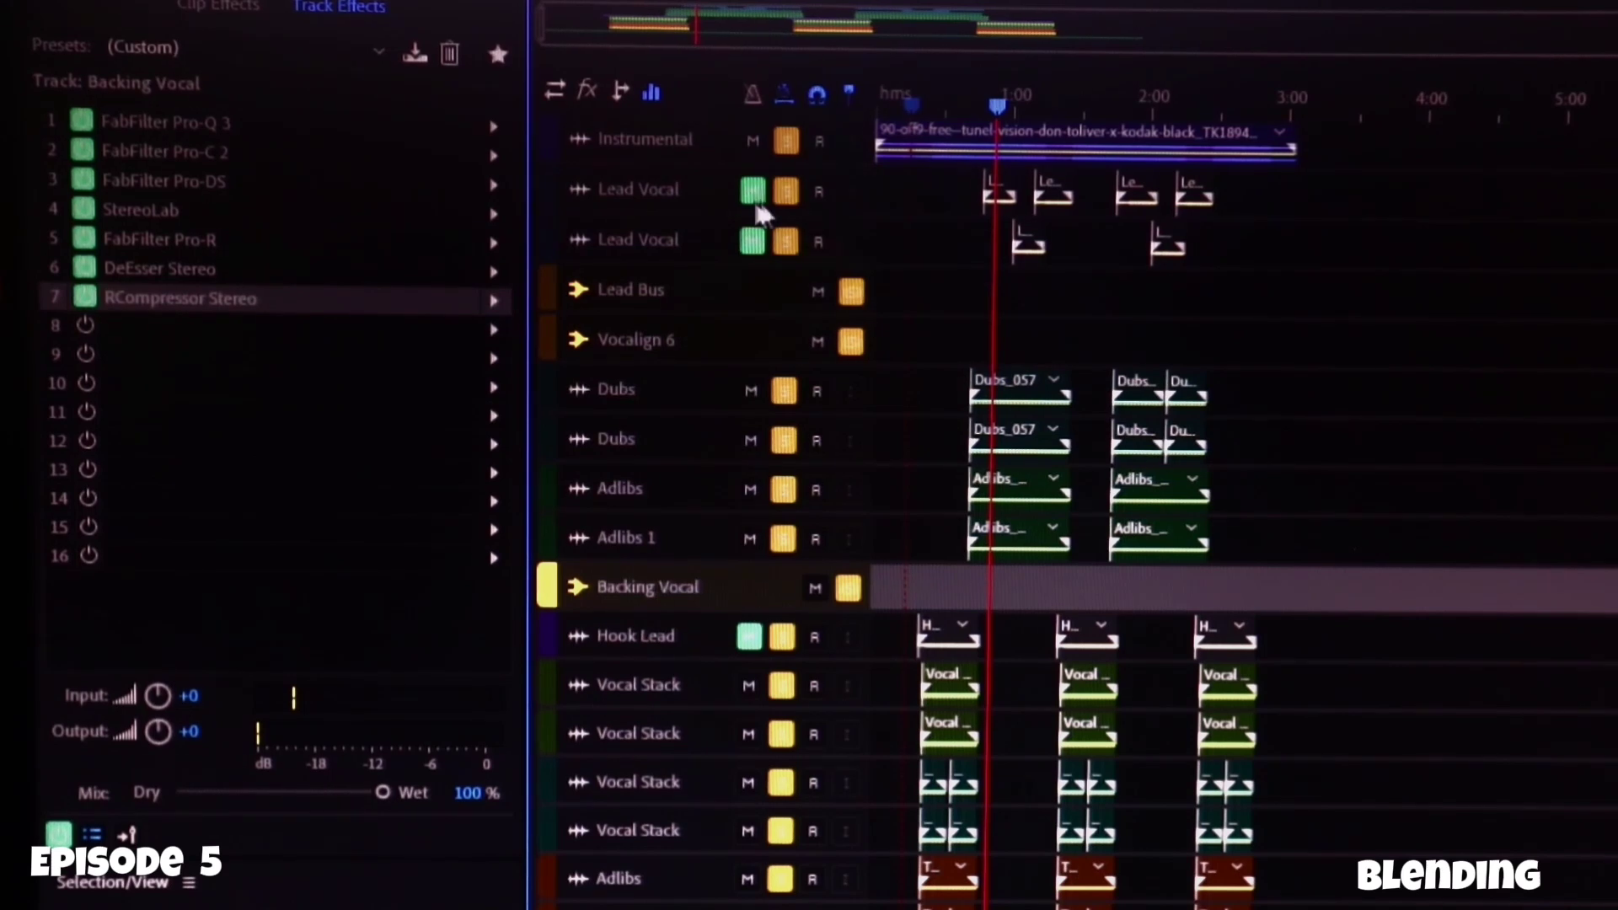
# Unmute both Lead Vocal tracks and the Hook Lead track, and cue playback just before the first hook clips
pyautogui.click(752, 190)
pyautogui.click(750, 242)
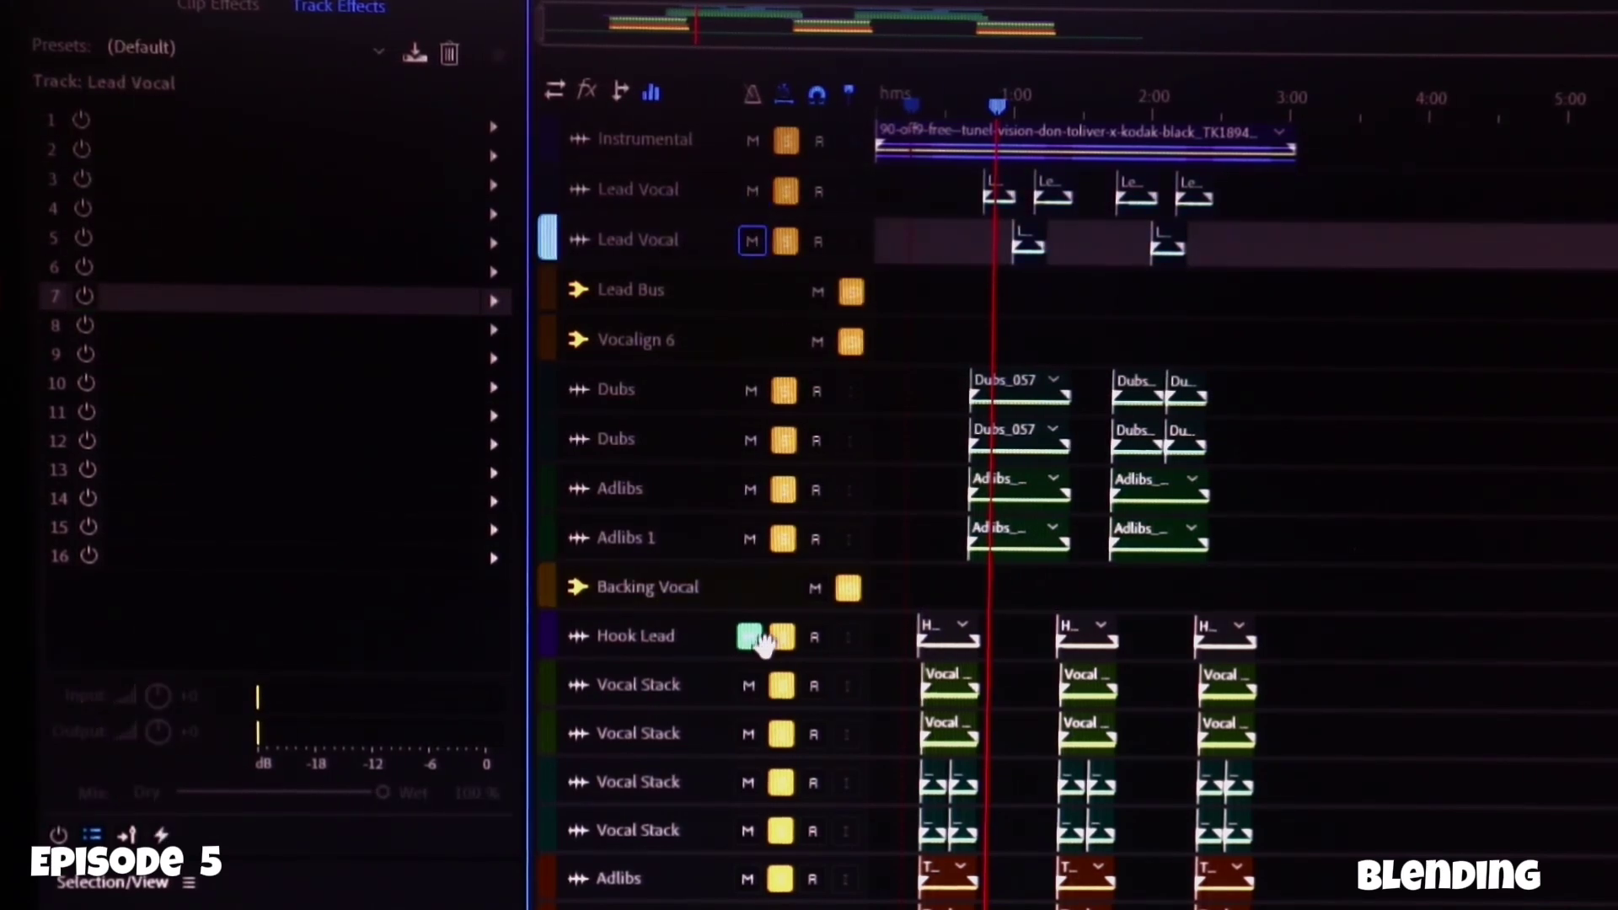
pyautogui.click(748, 637)
pyautogui.click(908, 500)
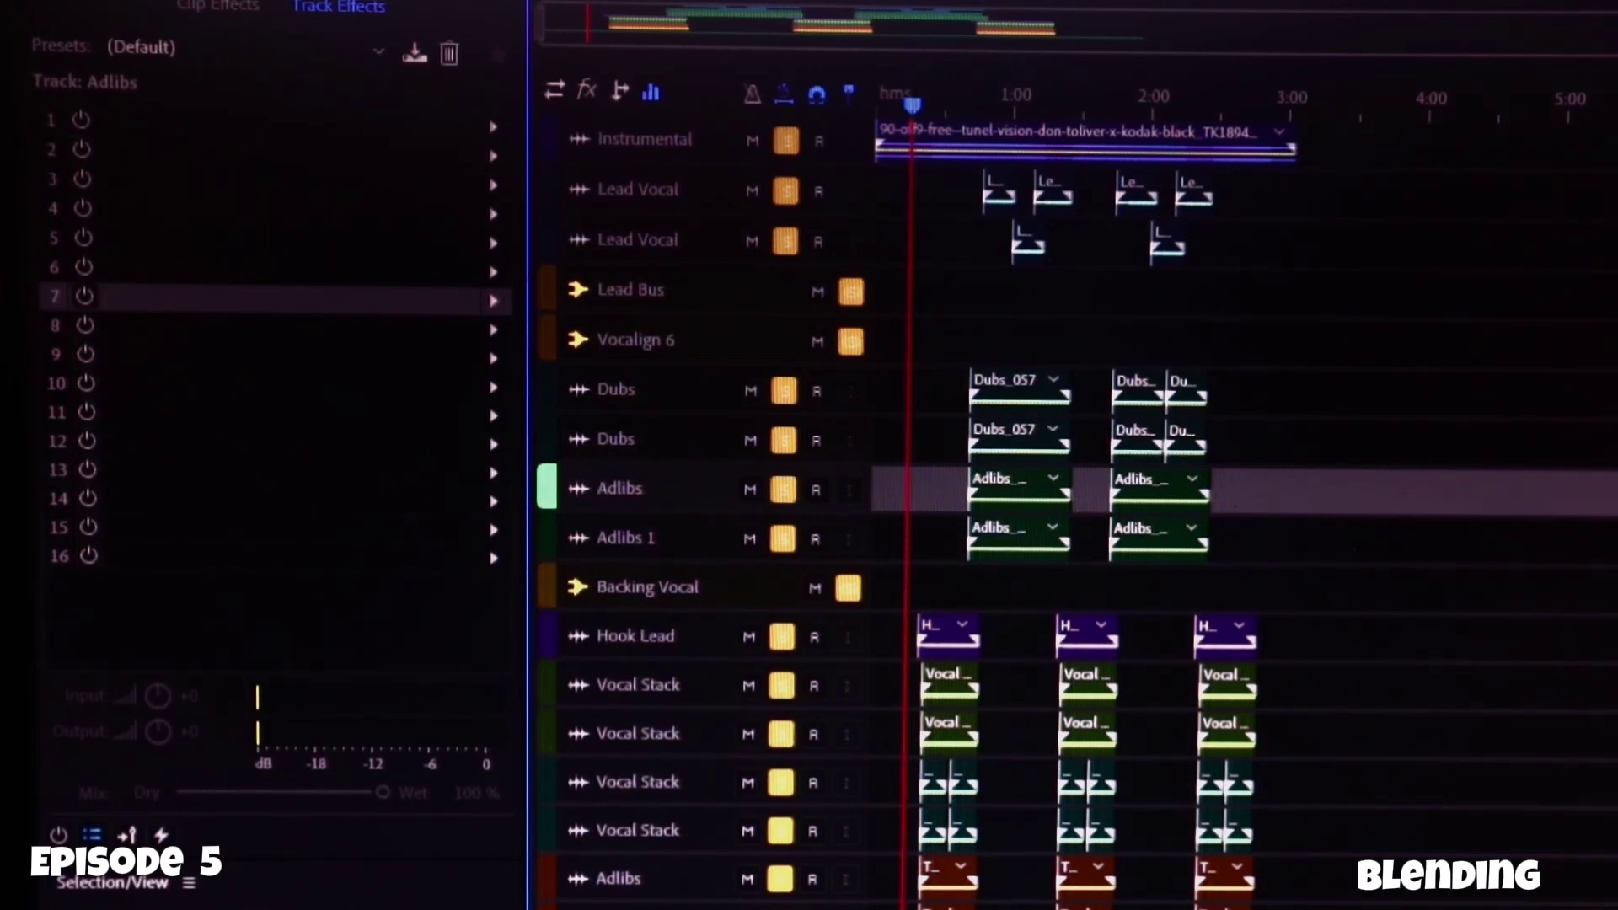
# Set the Backing Vocal bus's RCompressor Stereo gain to 4.0 and threshold to -33.0 during playback, then stop playback
pyautogui.click(672, 587)
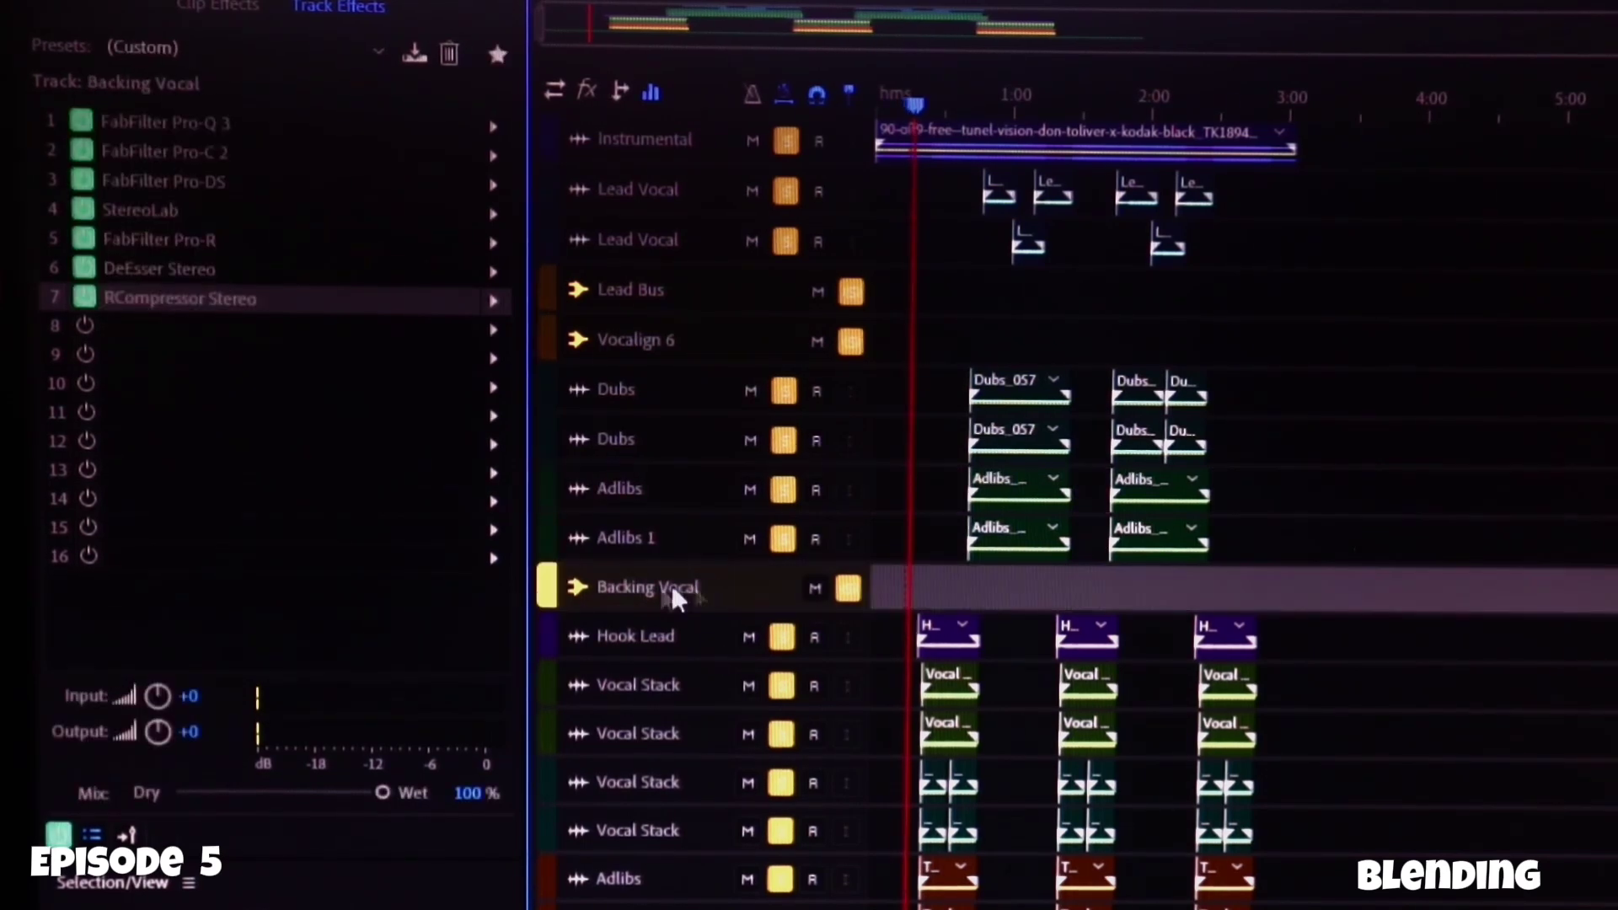
pyautogui.doubleClick(190, 301)
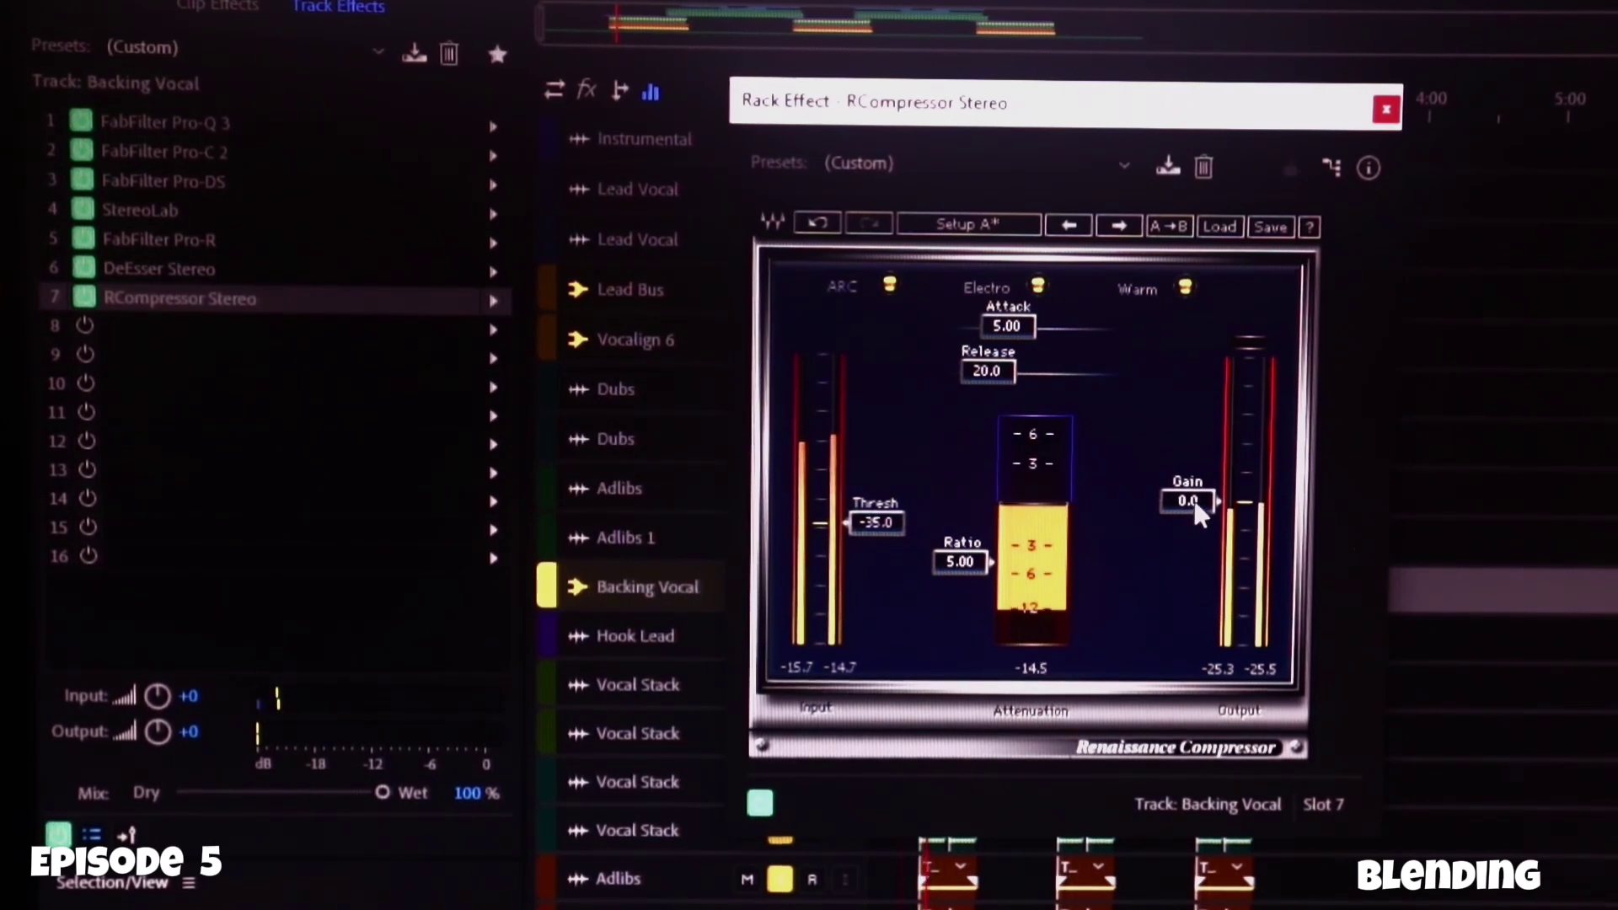
pyautogui.moveTo(1195, 493); pyautogui.dragTo(1195, 477)
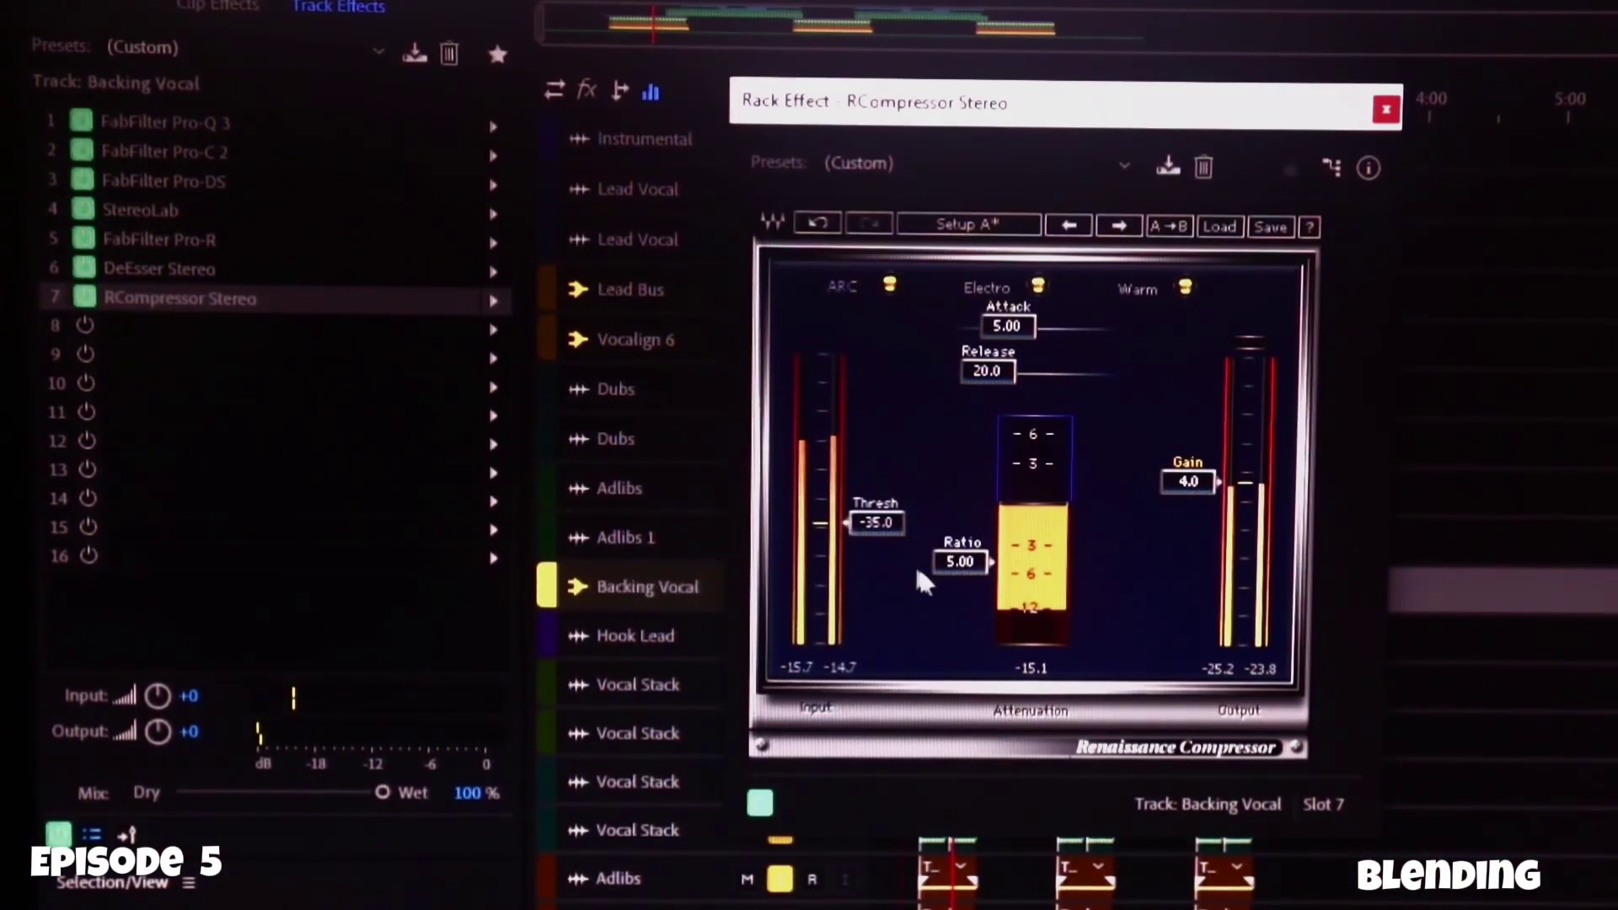
pyautogui.moveTo(884, 525); pyautogui.dragTo(886, 505)
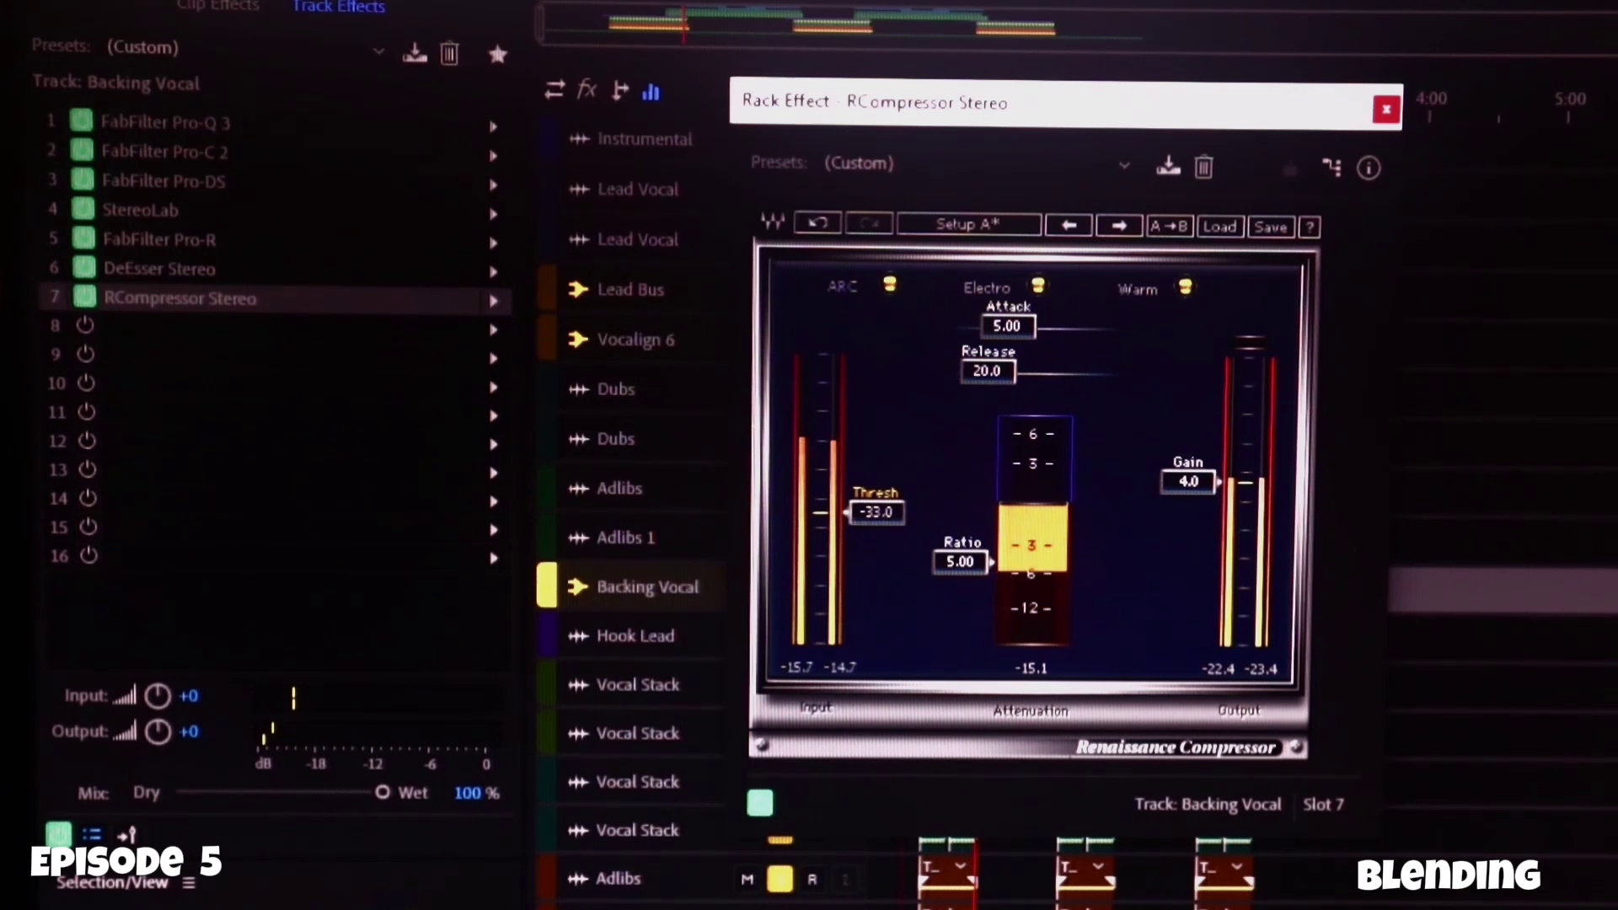
pyautogui.press('space')
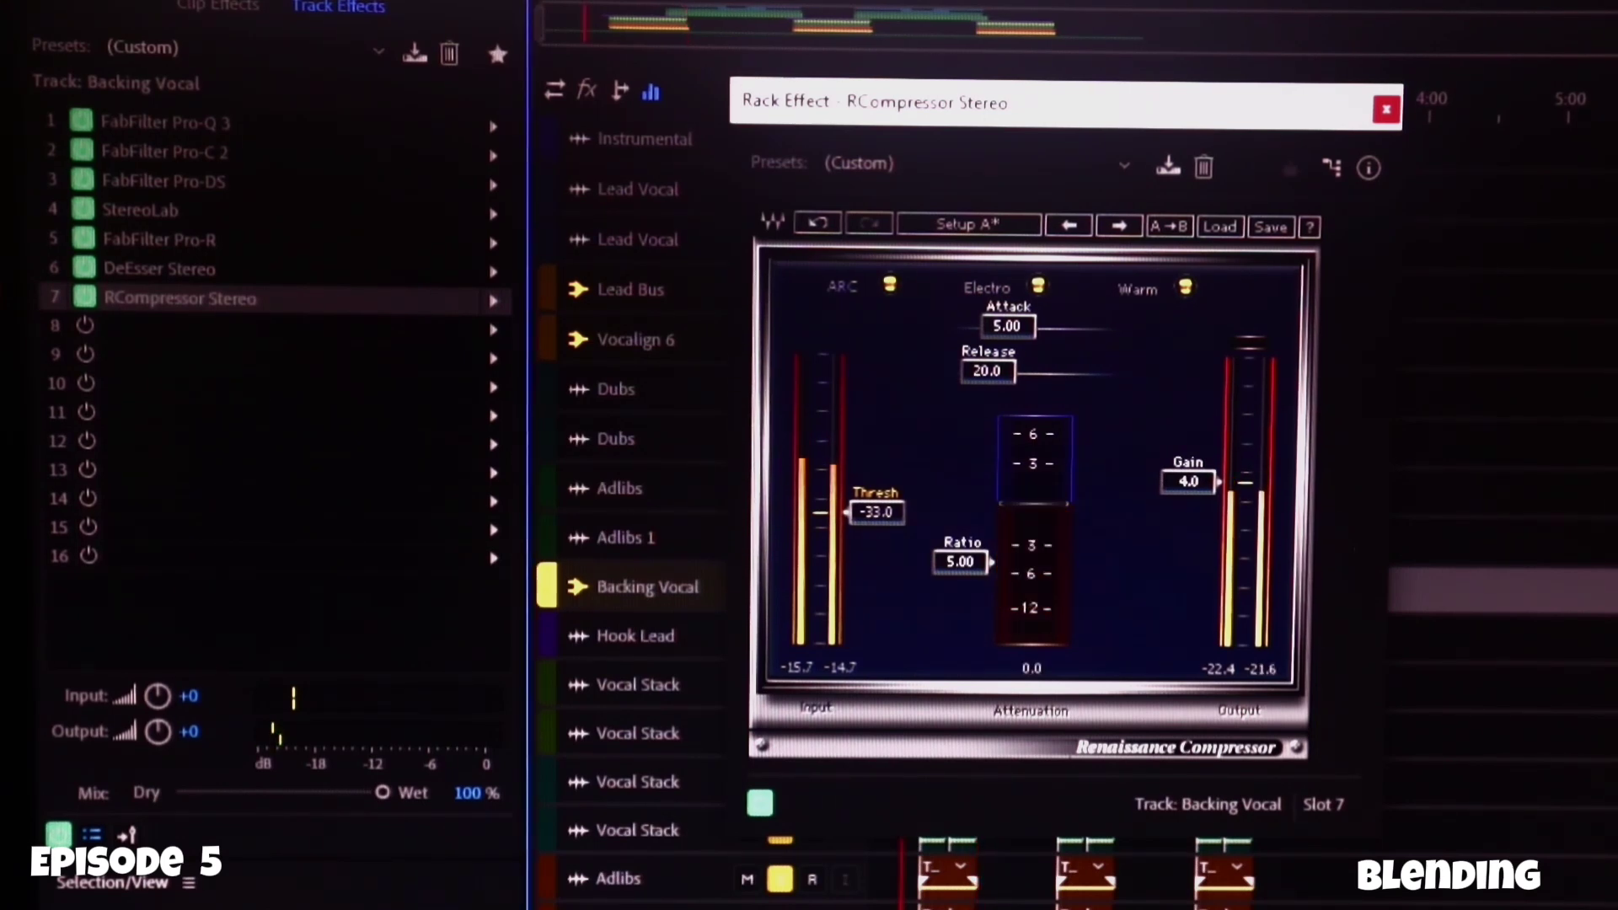